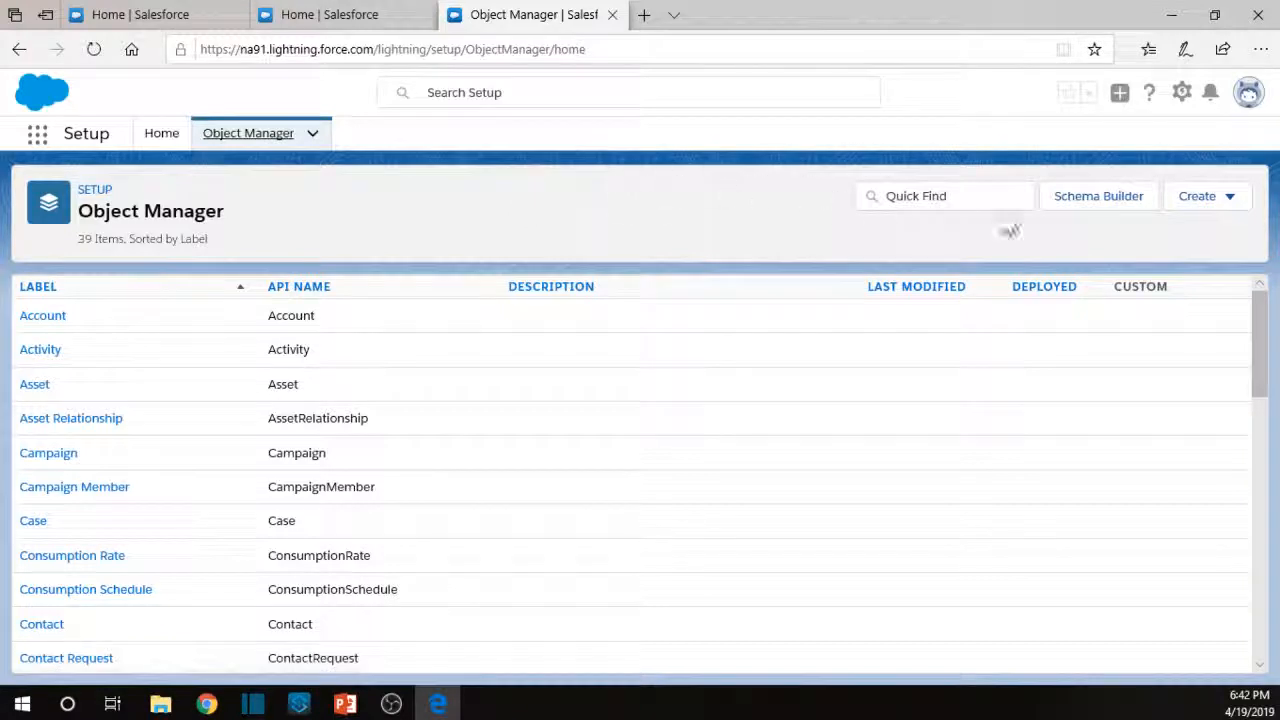
Start a new custom object with label and plural label "first" and the description "first custom object".
left_click(1196, 206)
left_click(1168, 247)
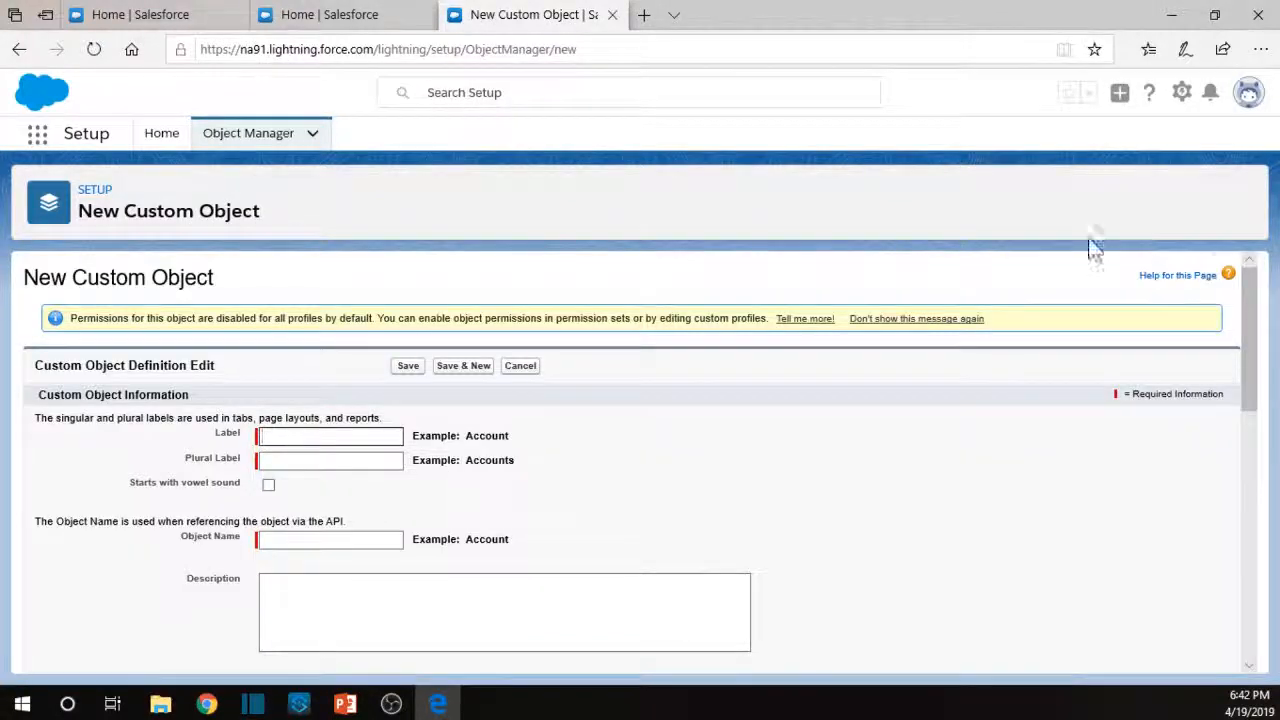
scroll(562, 315, "down", 2)
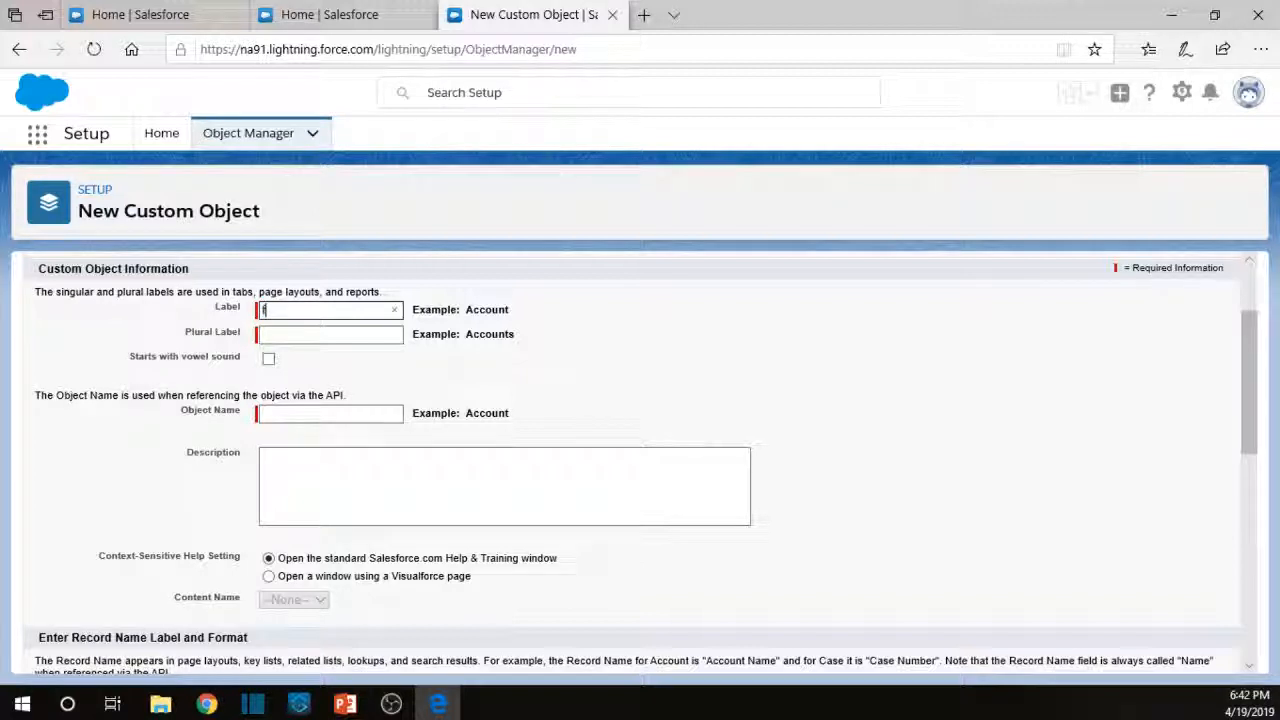
left_click(289, 336)
left_click_drag(288, 311, 236, 312)
key("ctrl+c")
left_click(300, 335)
key("ctrl+v")
scroll(504, 460, "down", 1)
left_click(370, 420)
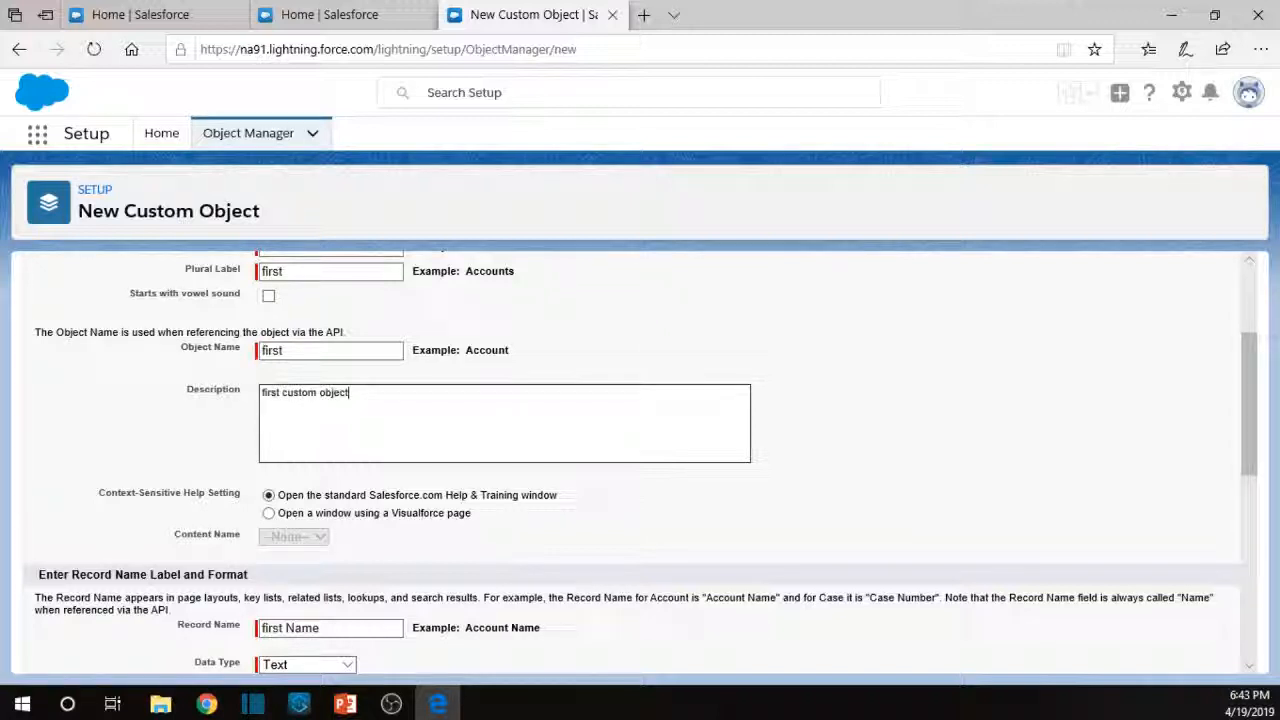
Enable Allow Reports, Allow Activities, Track Field History and Allow in Chatter Groups for the custom object, and save it.
scroll(360, 431, "down", 2)
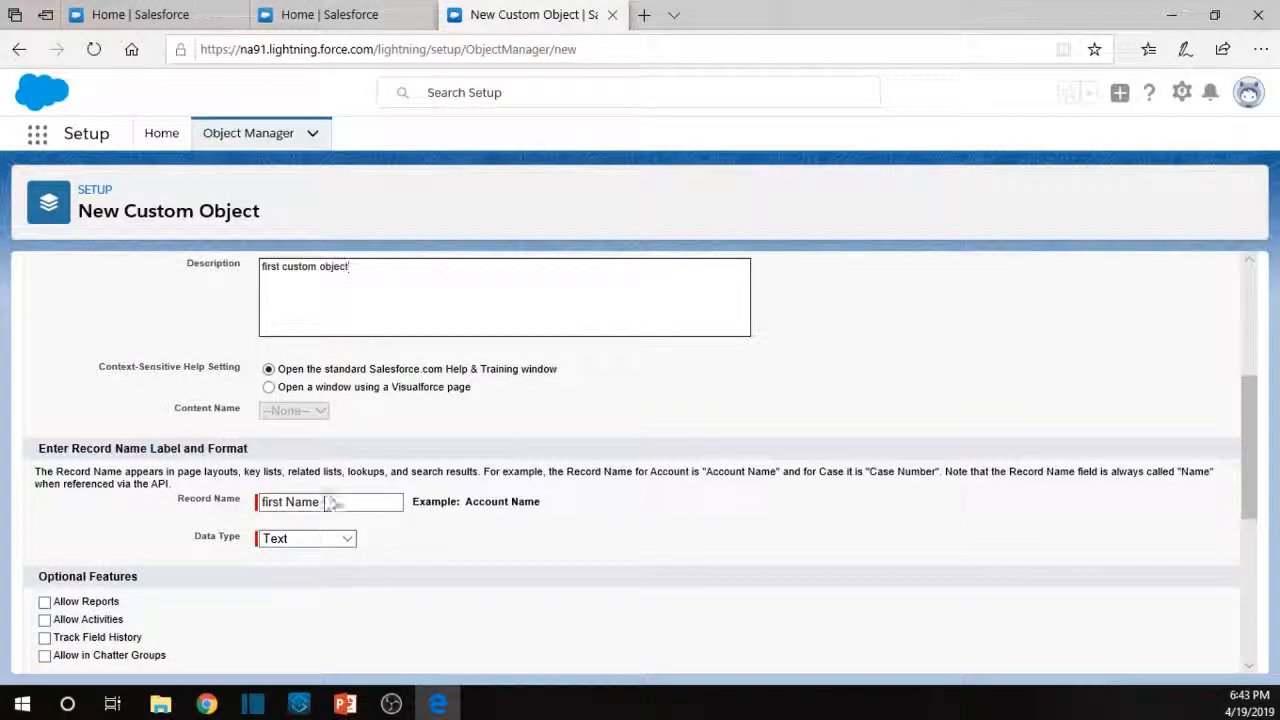
left_click_drag(38, 448, 250, 473)
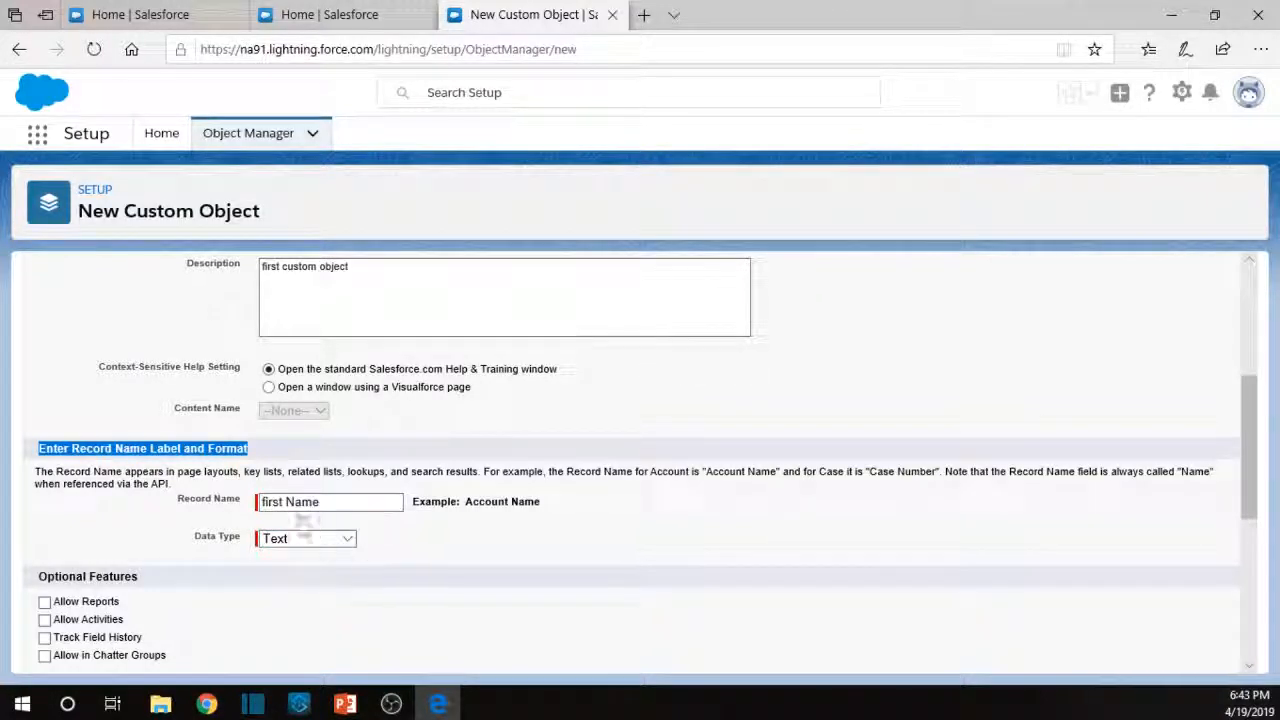
left_click_drag(391, 545, 36, 458)
left_click(113, 515)
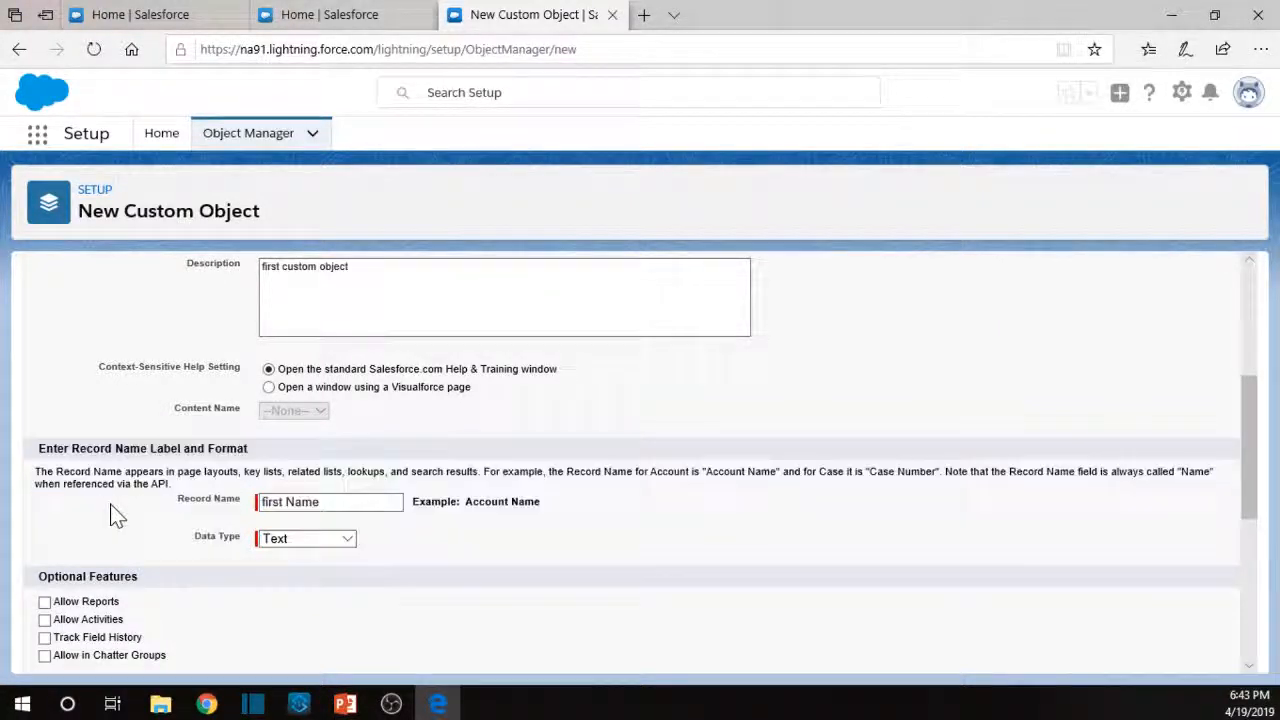
scroll(237, 514, "down", 3)
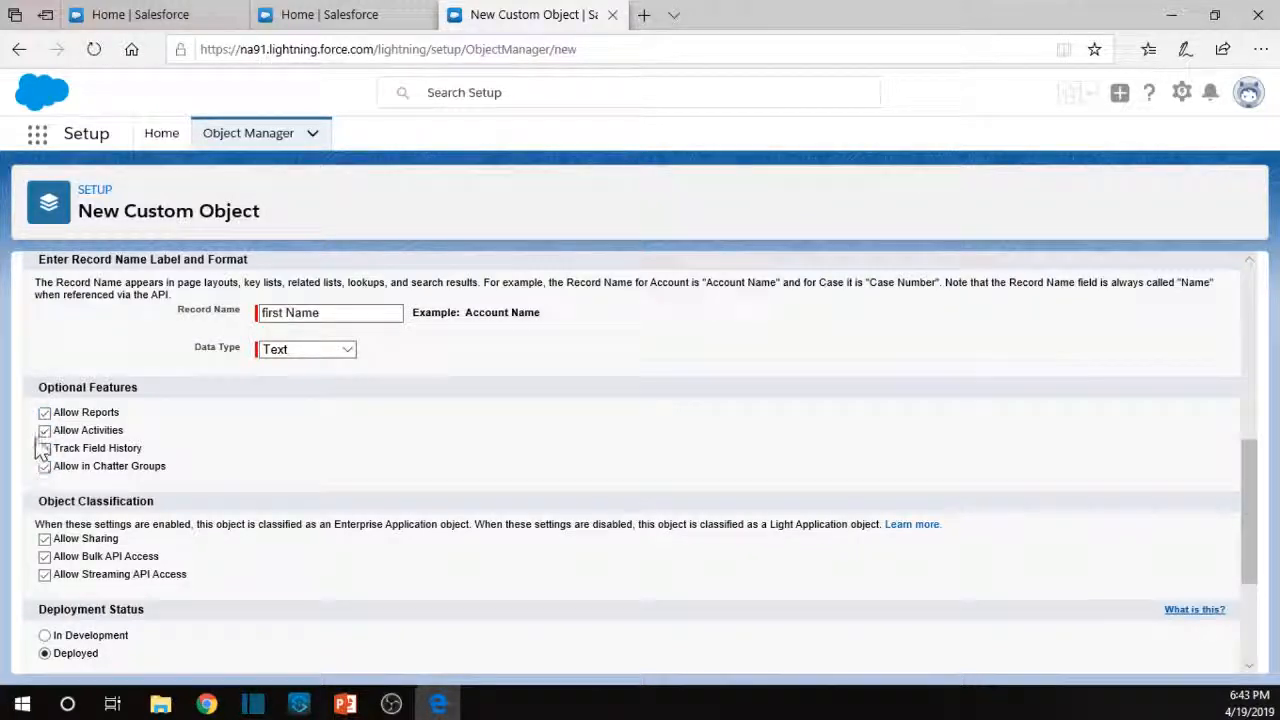
scroll(137, 450, "down", 3)
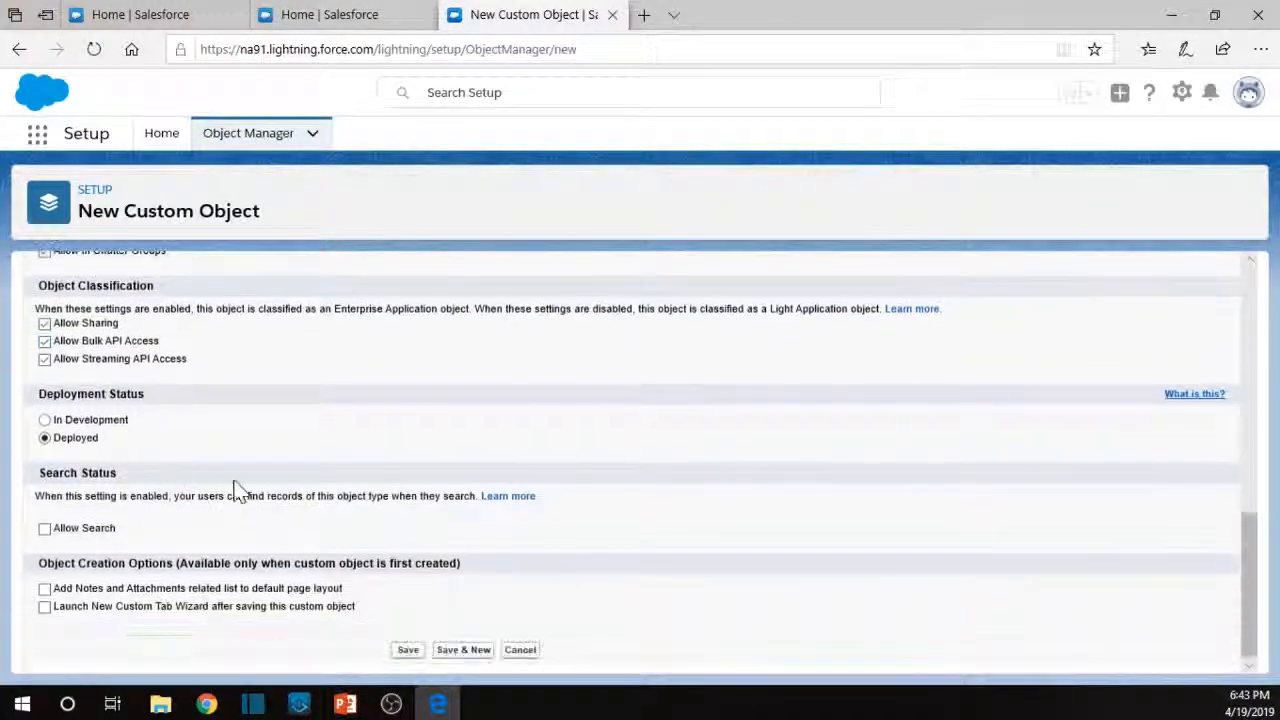
left_click(401, 651)
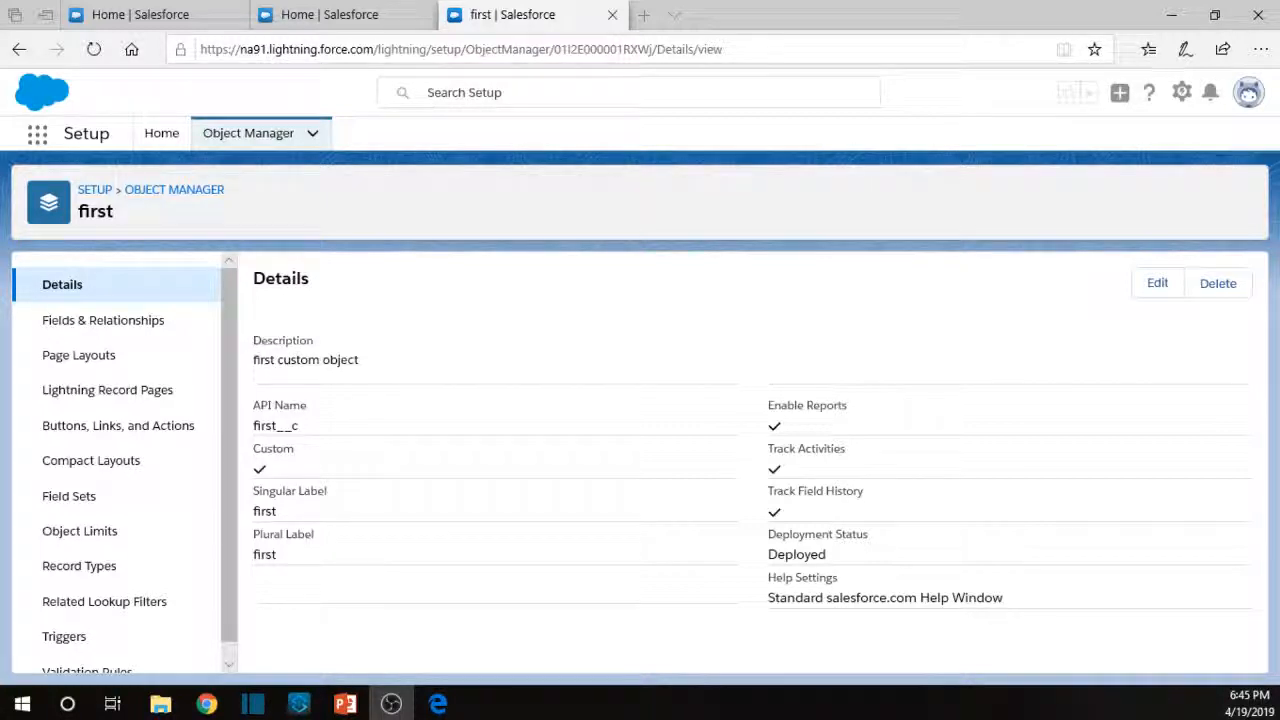
Start a new custom field in the first object's Fields & Relationships.
left_click(88, 333)
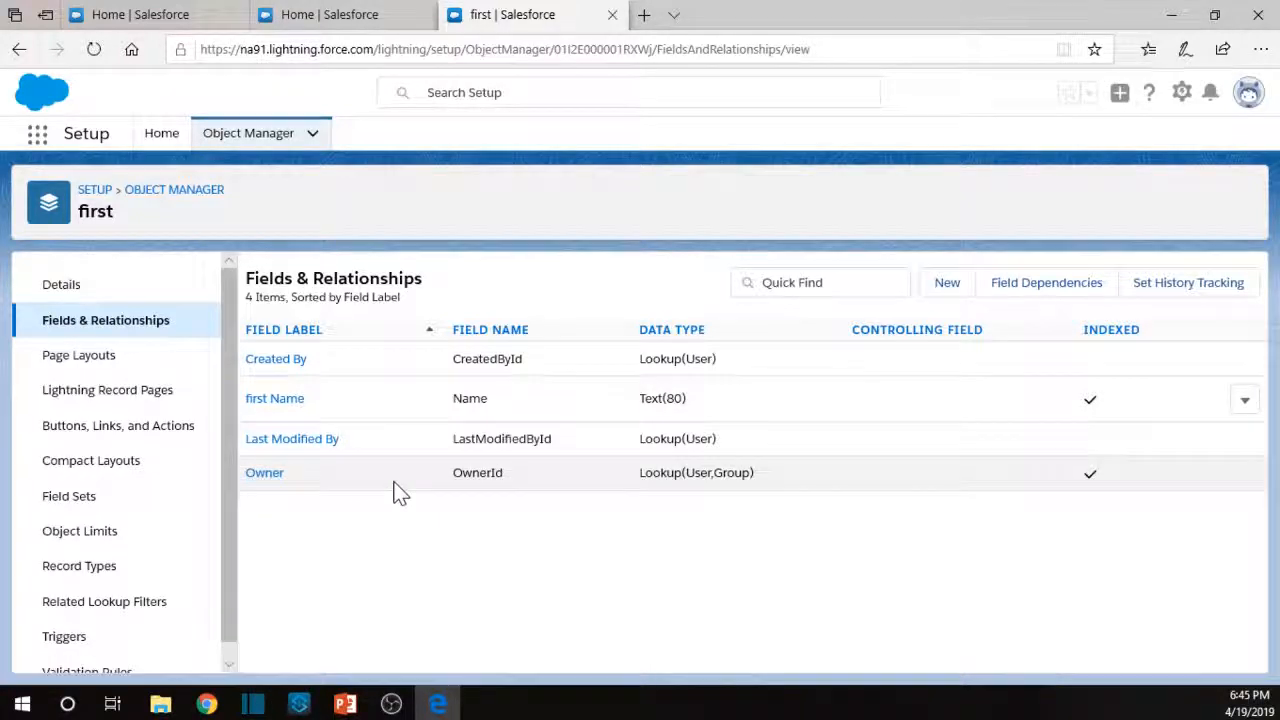
left_click(949, 288)
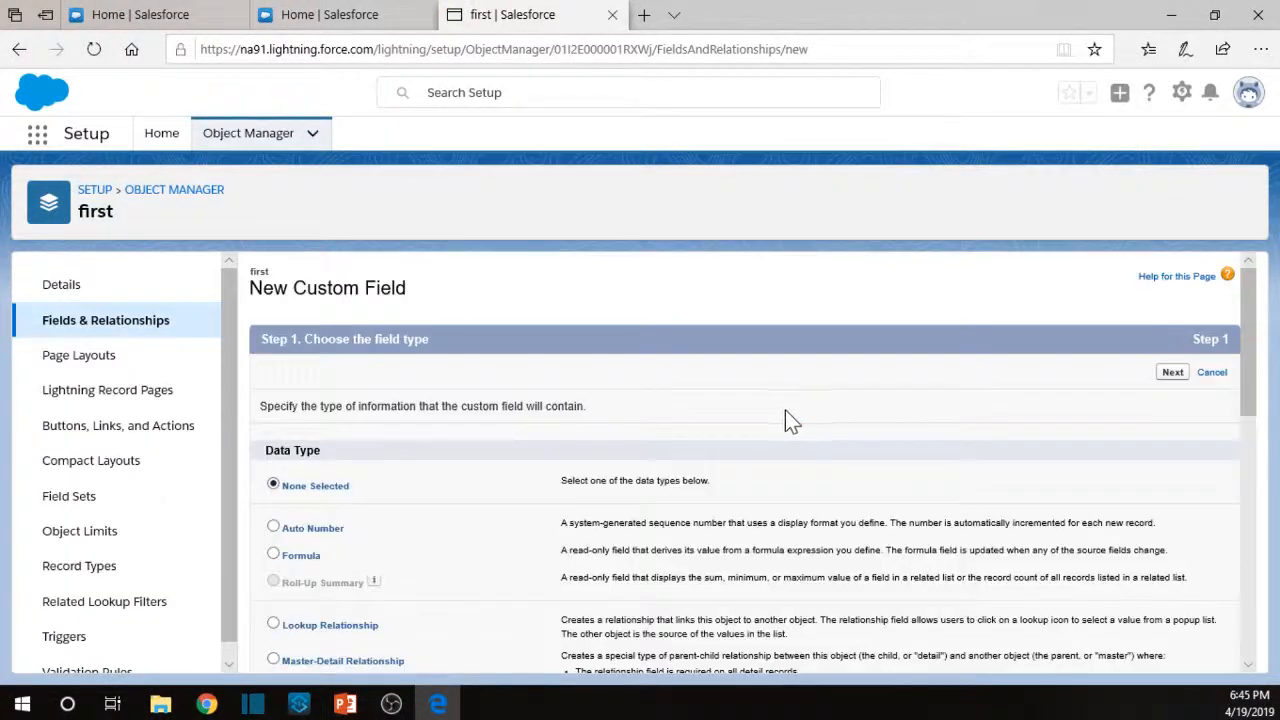
scroll(480, 366, "down", 3)
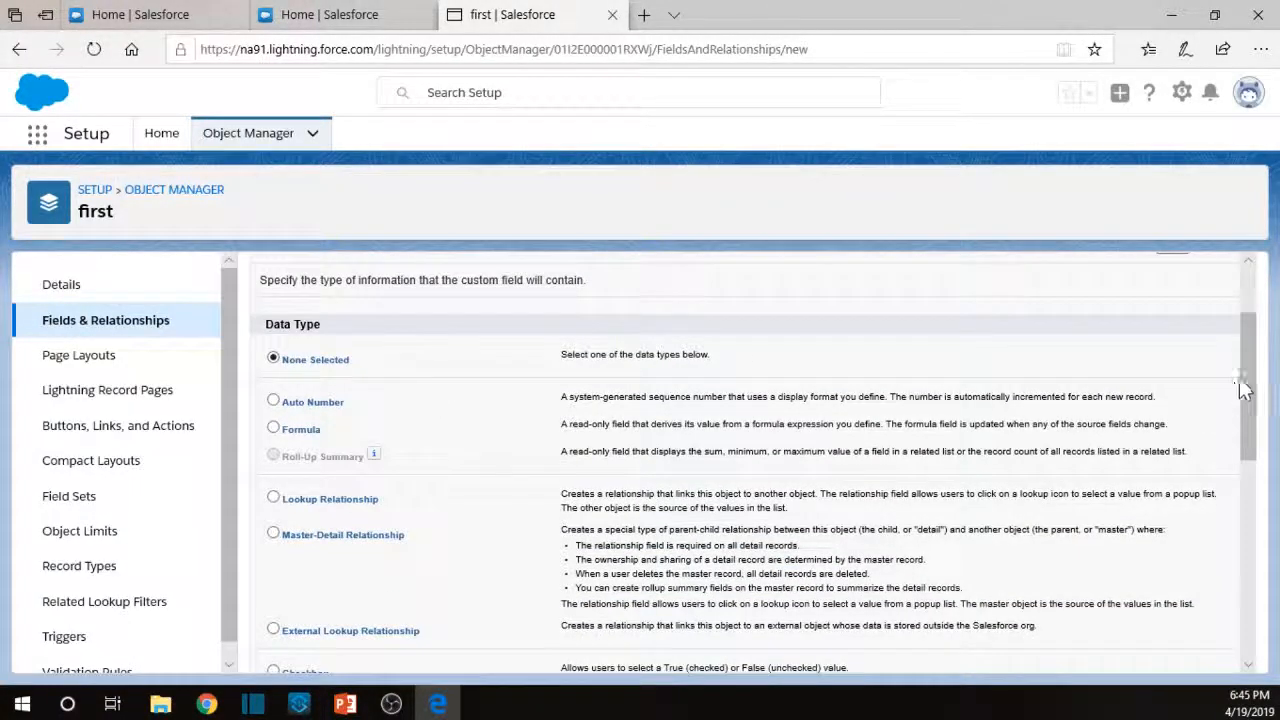
Examine the available data types for the custom field, trying Date, Email and Number as selections.
left_click_drag(1249, 366, 1250, 435)
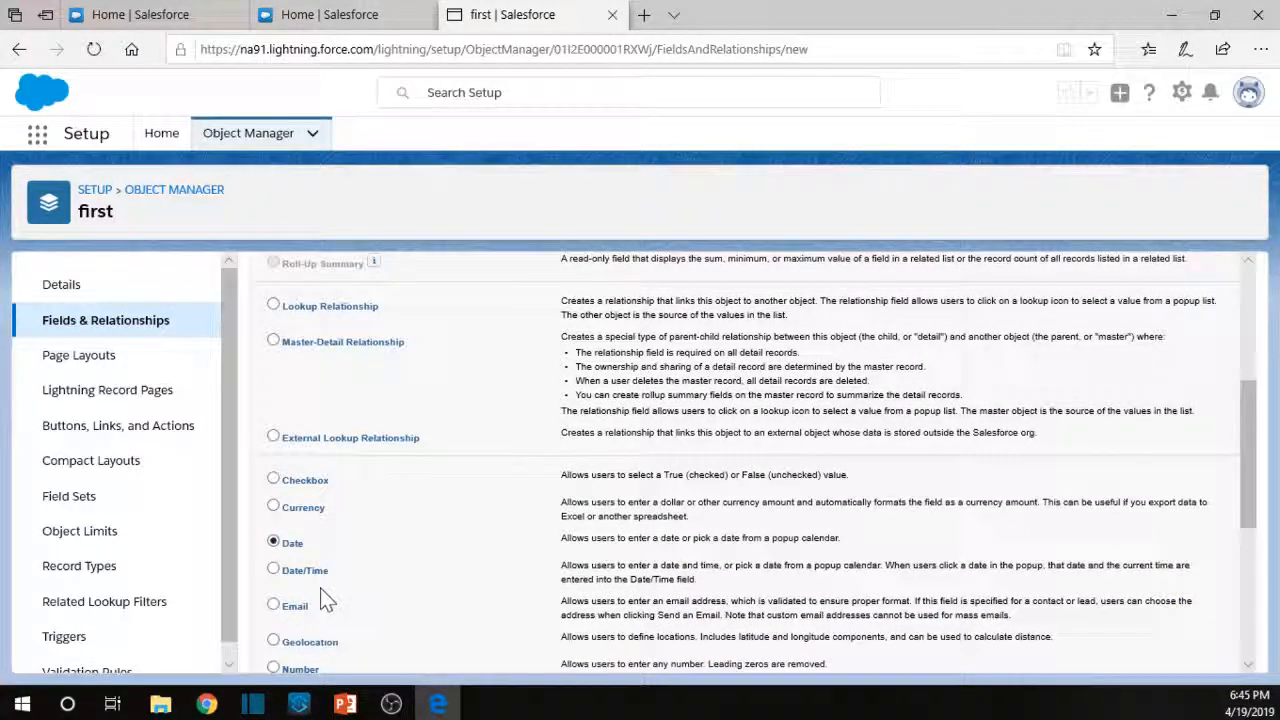
left_click(274, 606)
scroll(360, 590, "down", 1)
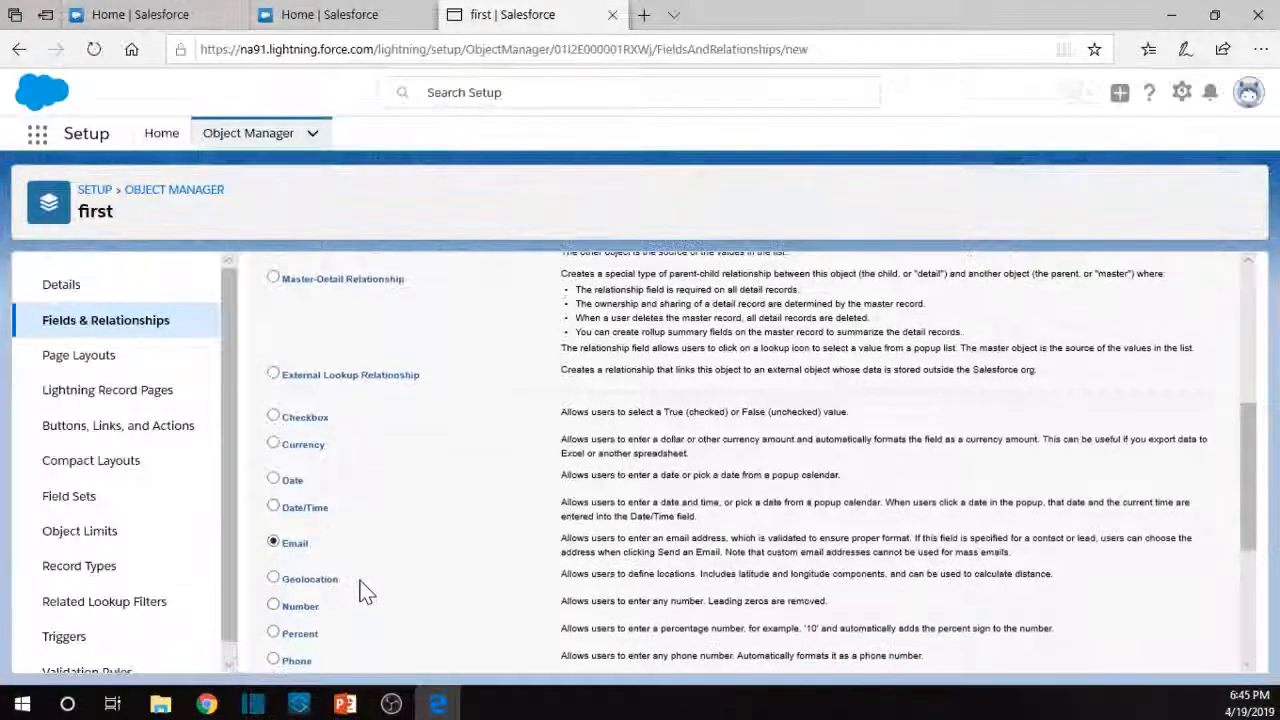
left_click(275, 607)
scroll(369, 568, "up", 2)
scroll(369, 558, "up", 2)
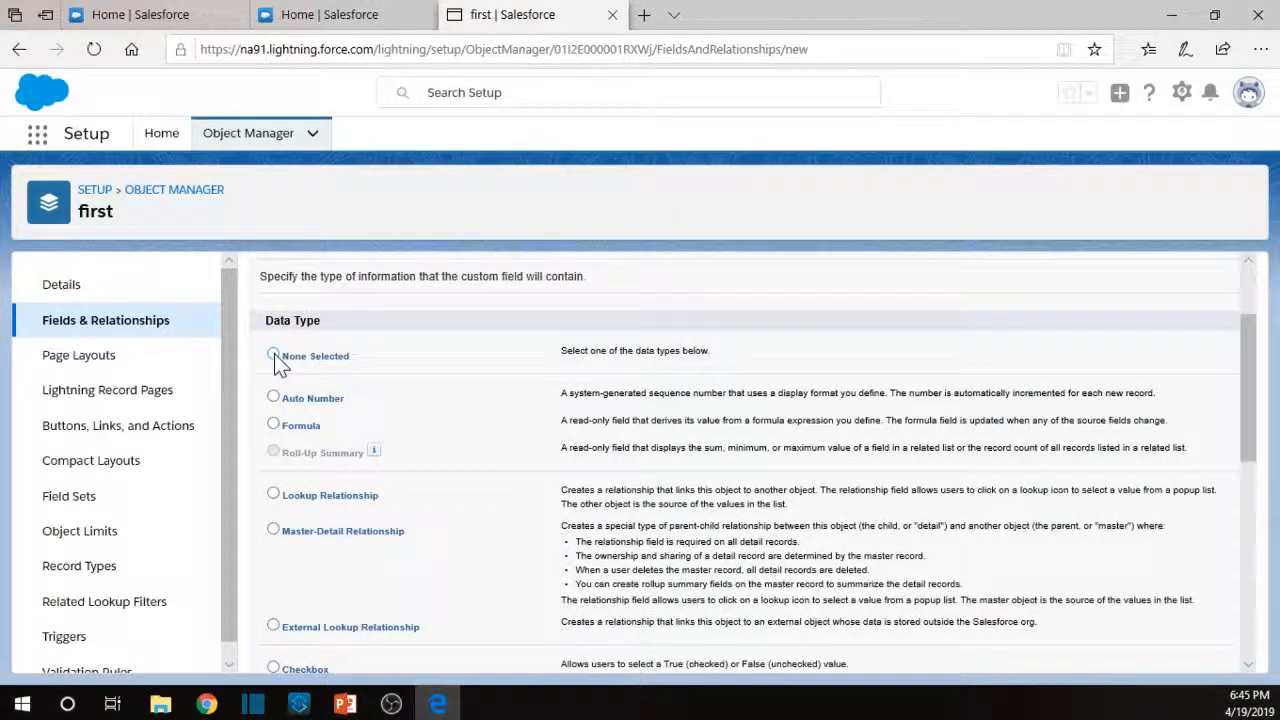
left_click_drag(262, 318, 466, 668)
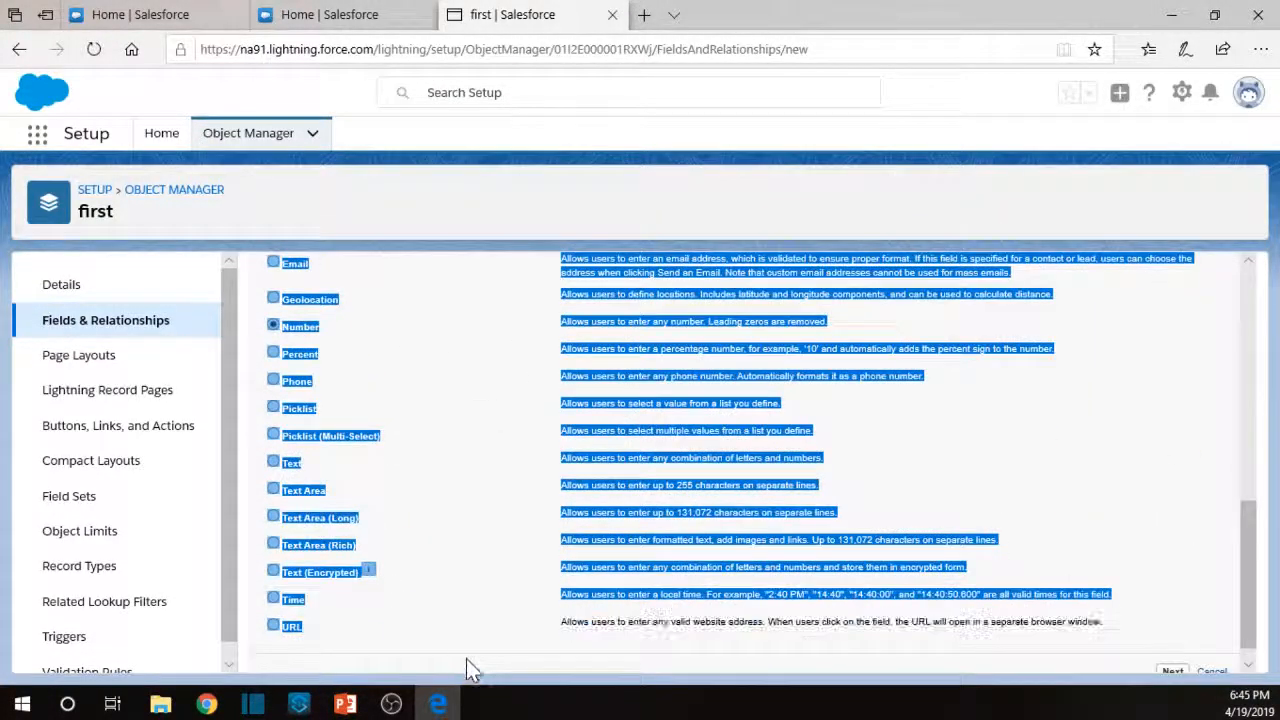
left_click(453, 531)
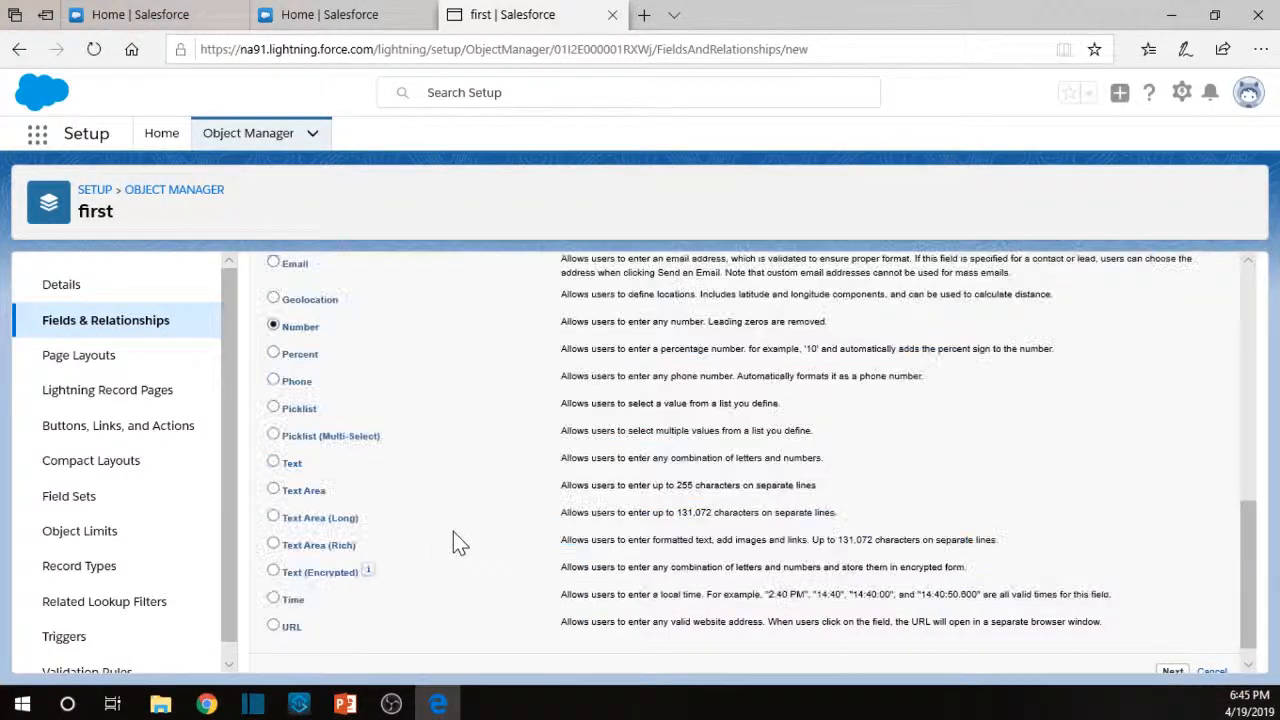
scroll(453, 540, "up", 2)
scroll(368, 514, "up", 2)
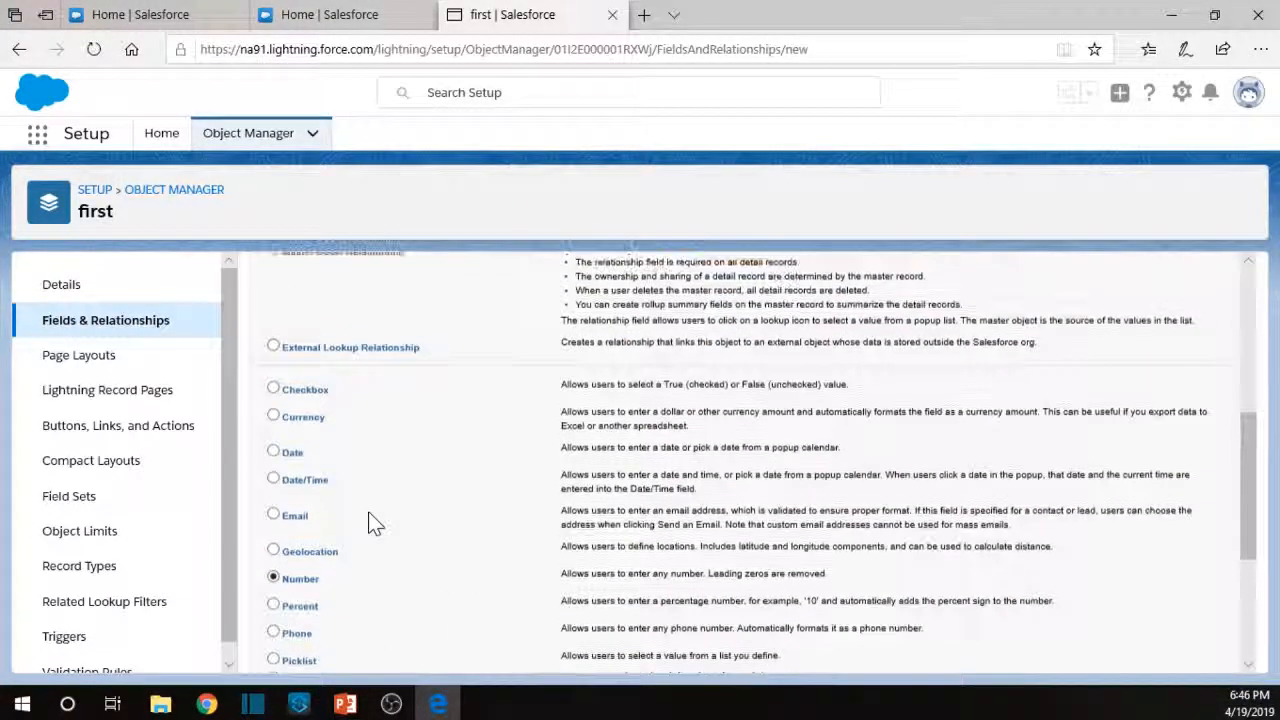
scroll(368, 514, "up", 1)
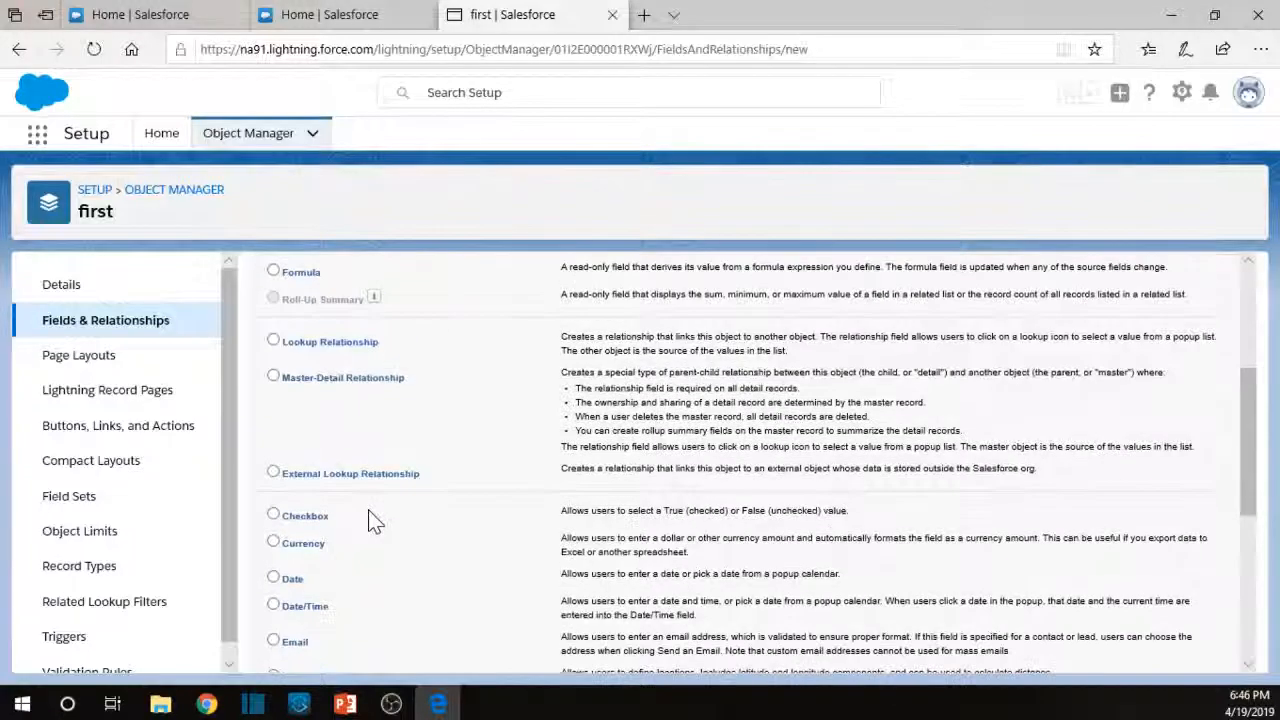
Choose Checkbox as the custom field's data type and continue to the field details.
left_click(273, 514)
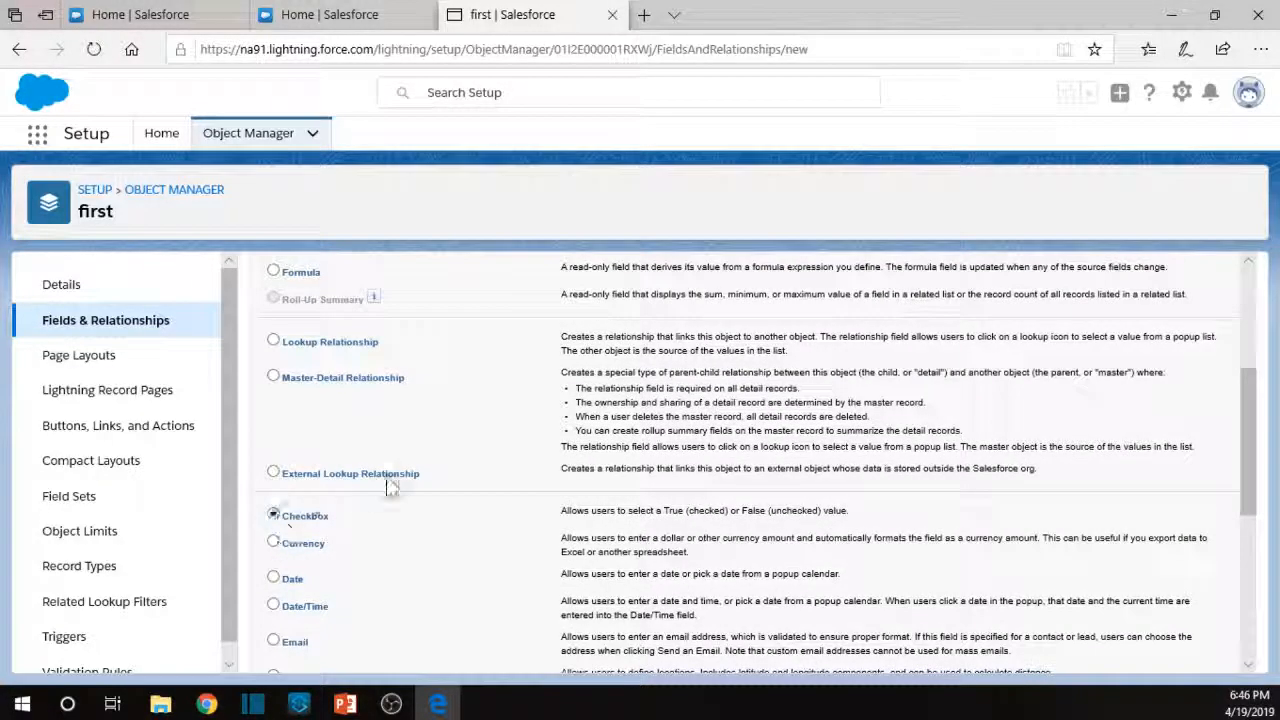
scroll(467, 494, "up", 2)
scroll(451, 514, "up", 2)
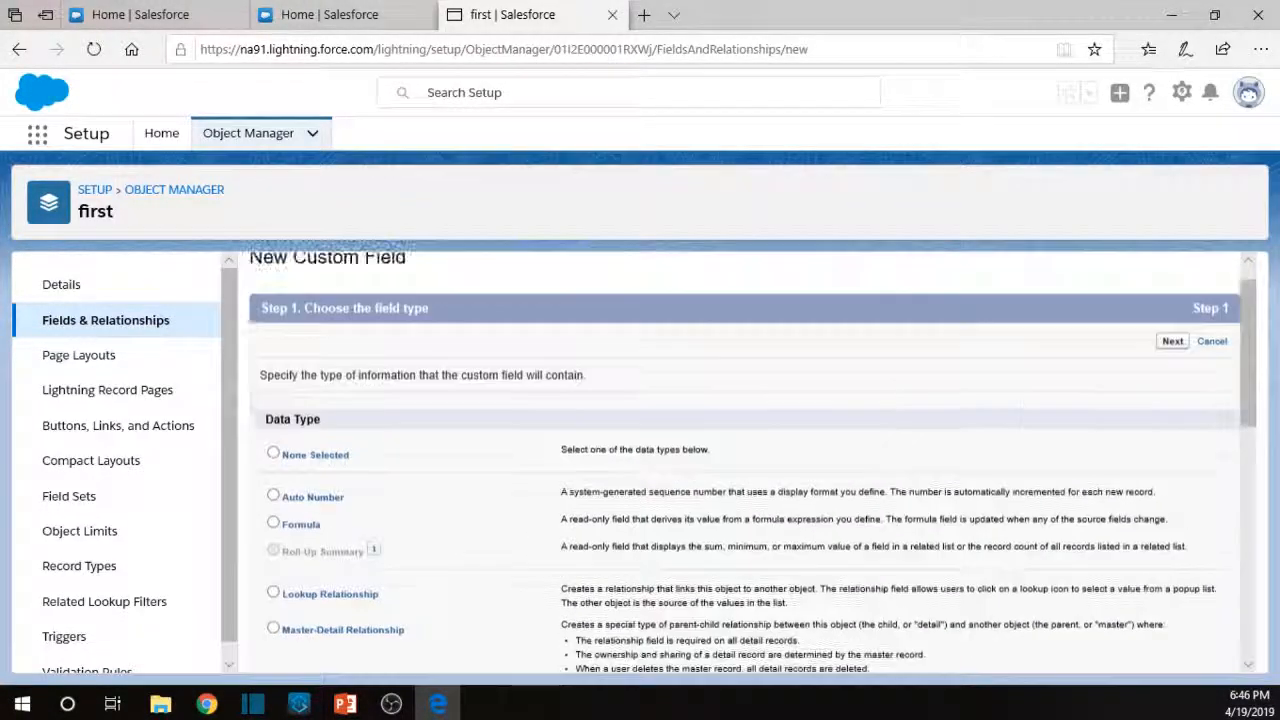
left_click(1172, 342)
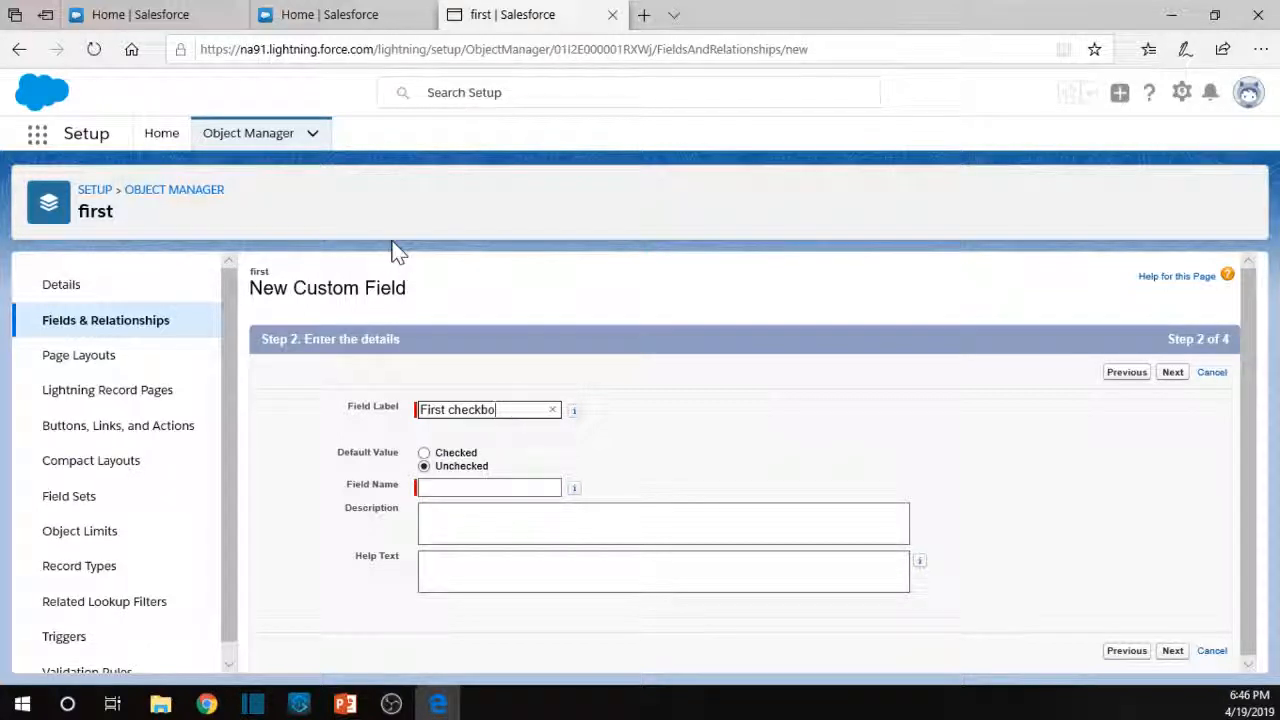
Label the field "First checkbox" with default value Unchecked and description "desc", and continue to field-level security.
type("x")
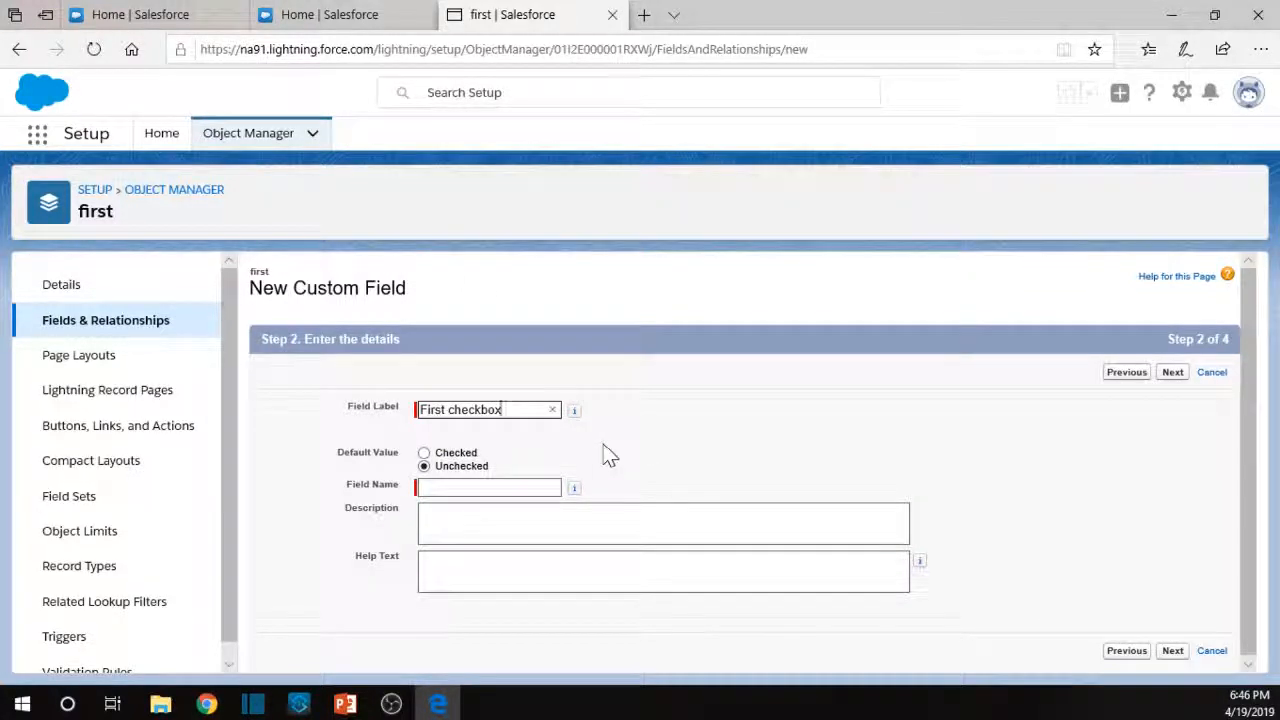
left_click(340, 467)
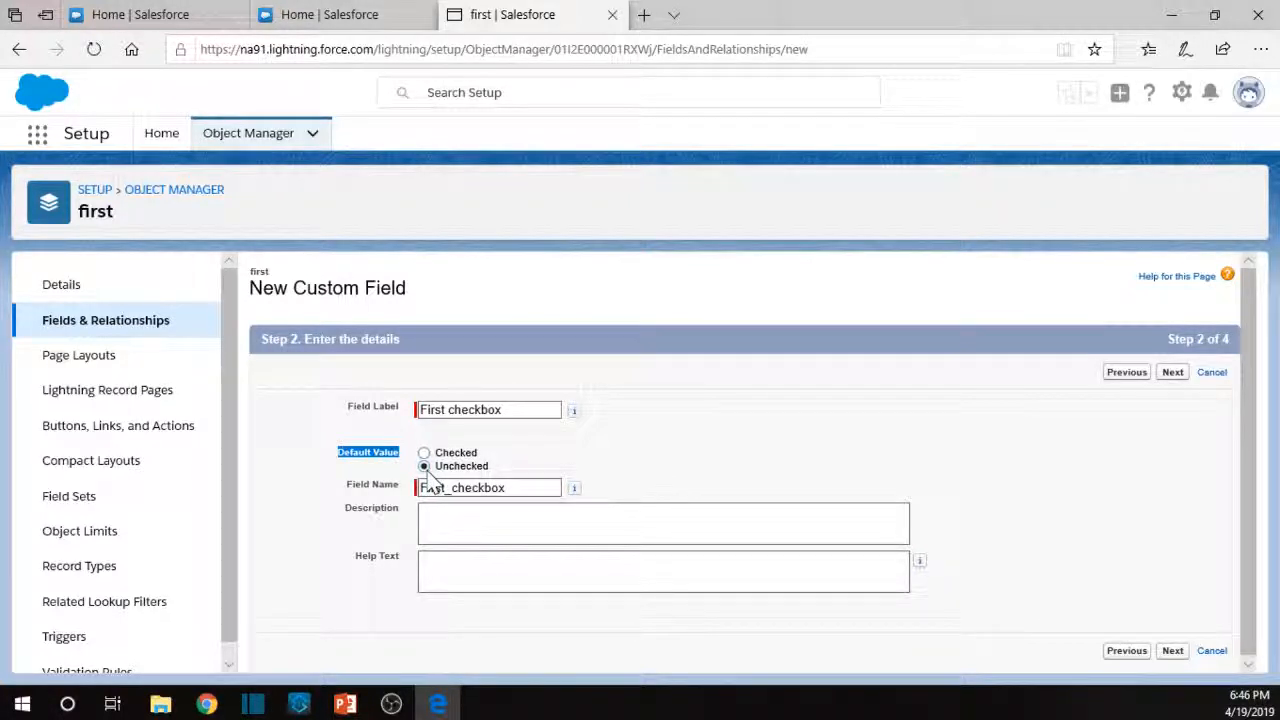
left_click(424, 454)
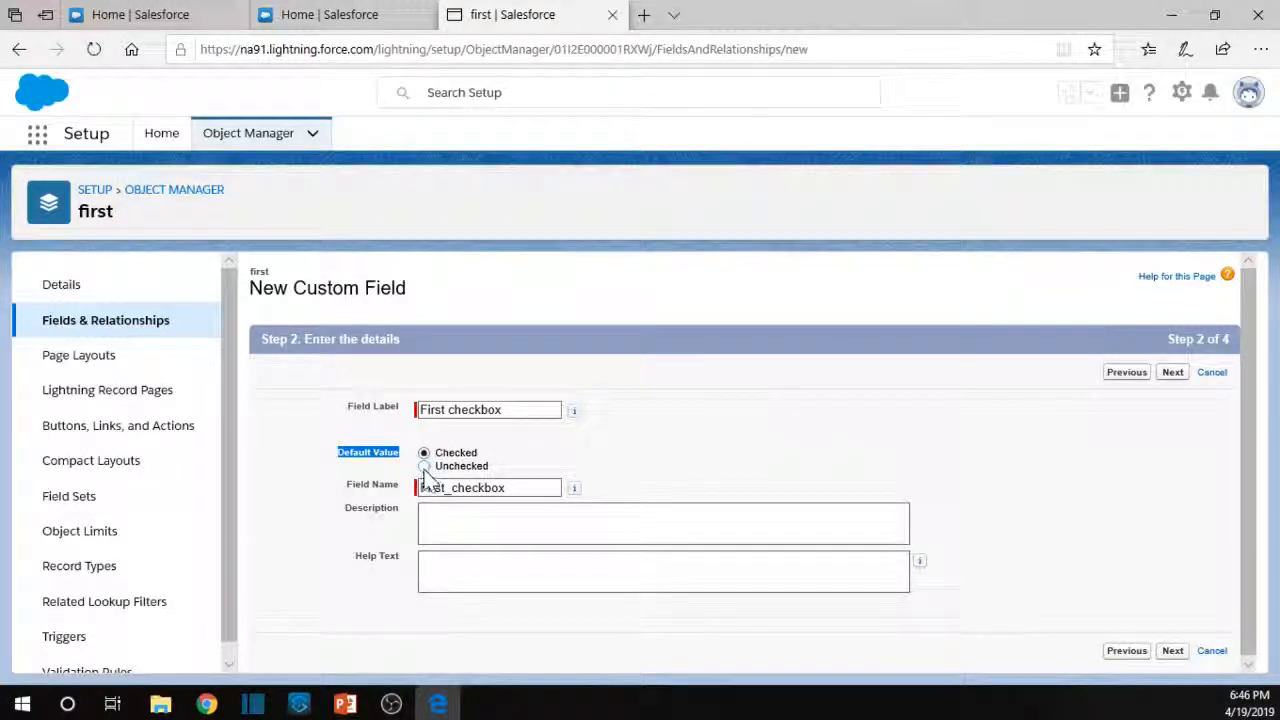
left_click(424, 466)
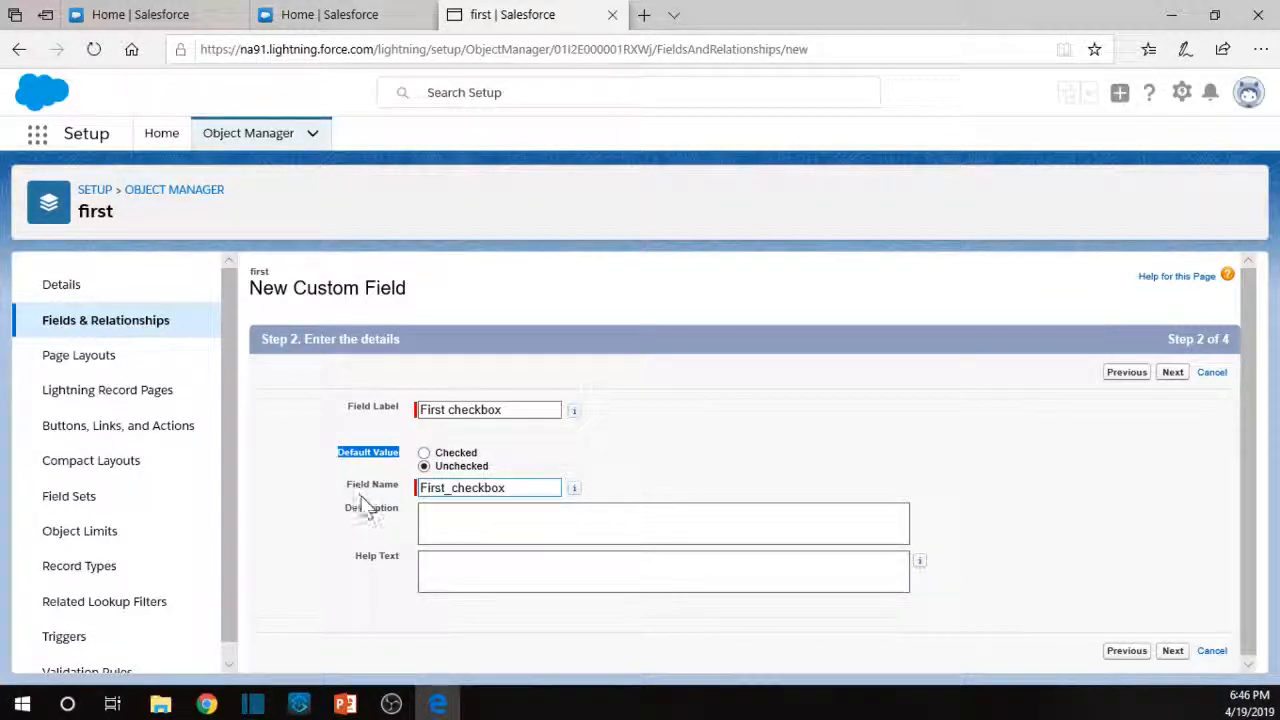
left_click(420, 528)
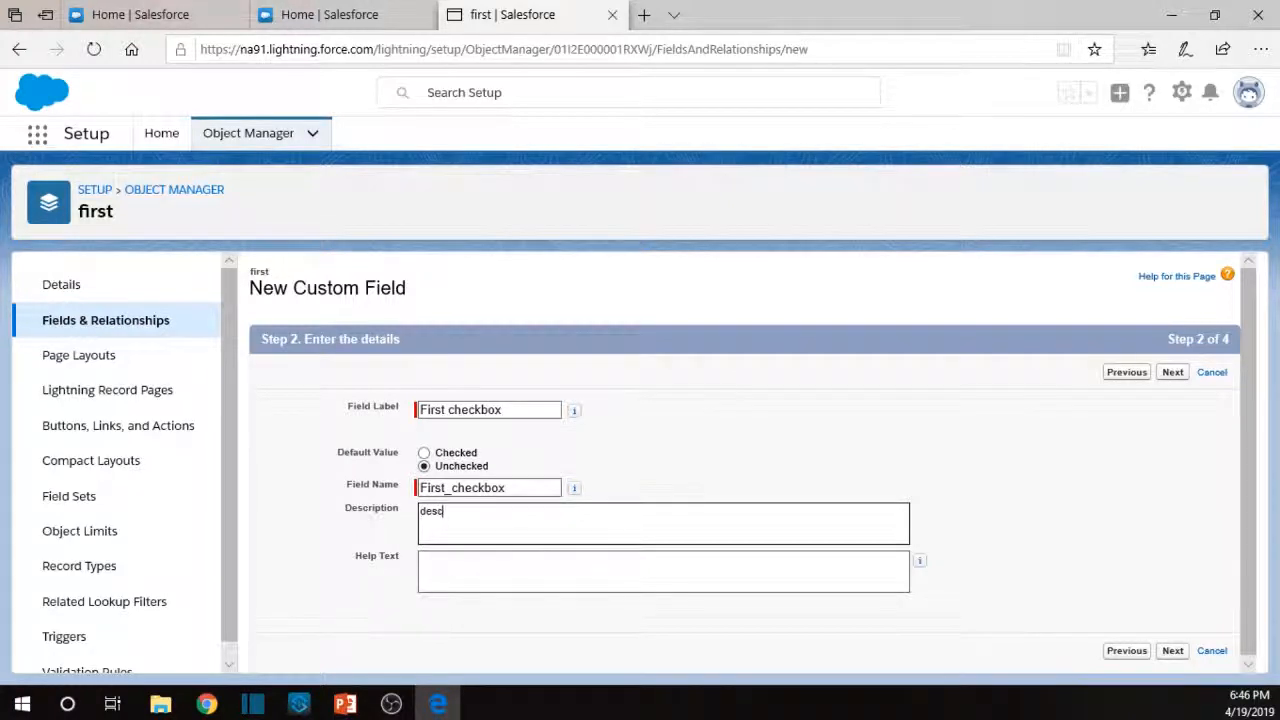
scroll(852, 598, "down", 1)
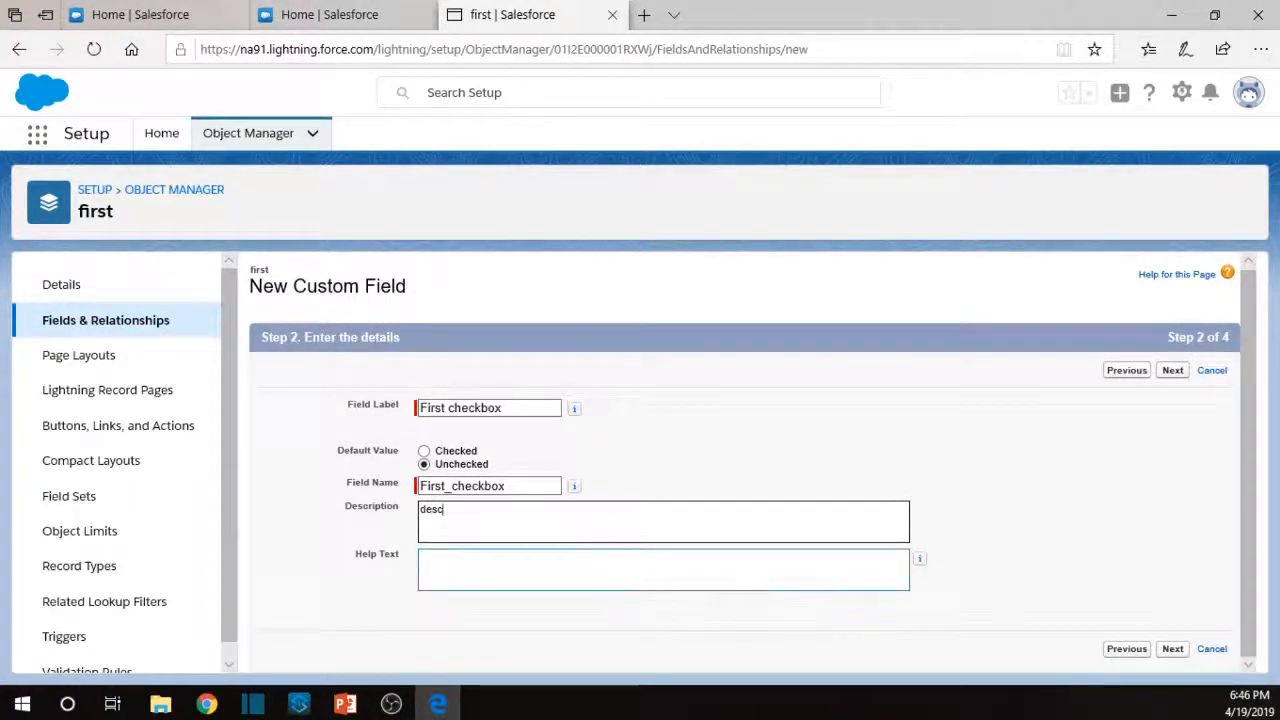
left_click(1173, 650)
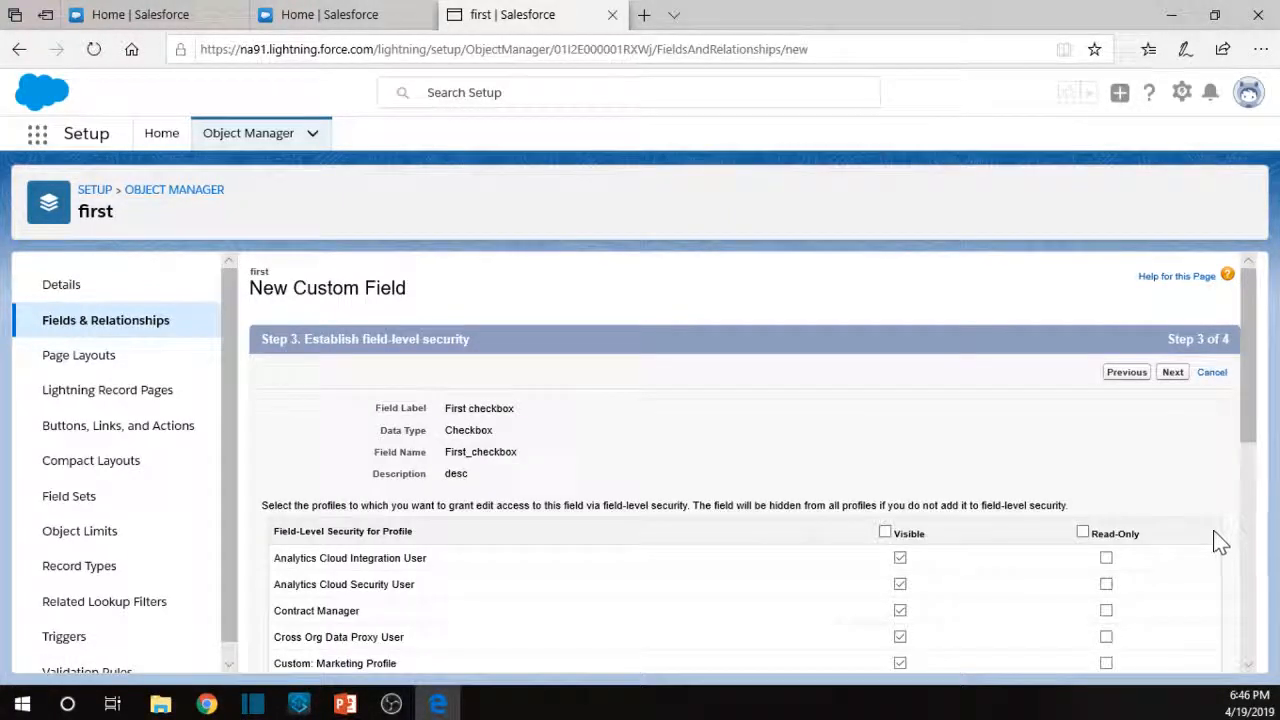
Make the First checkbox field visible and read-only for all profiles, and review the profile list.
scroll(959, 457, "down", 3)
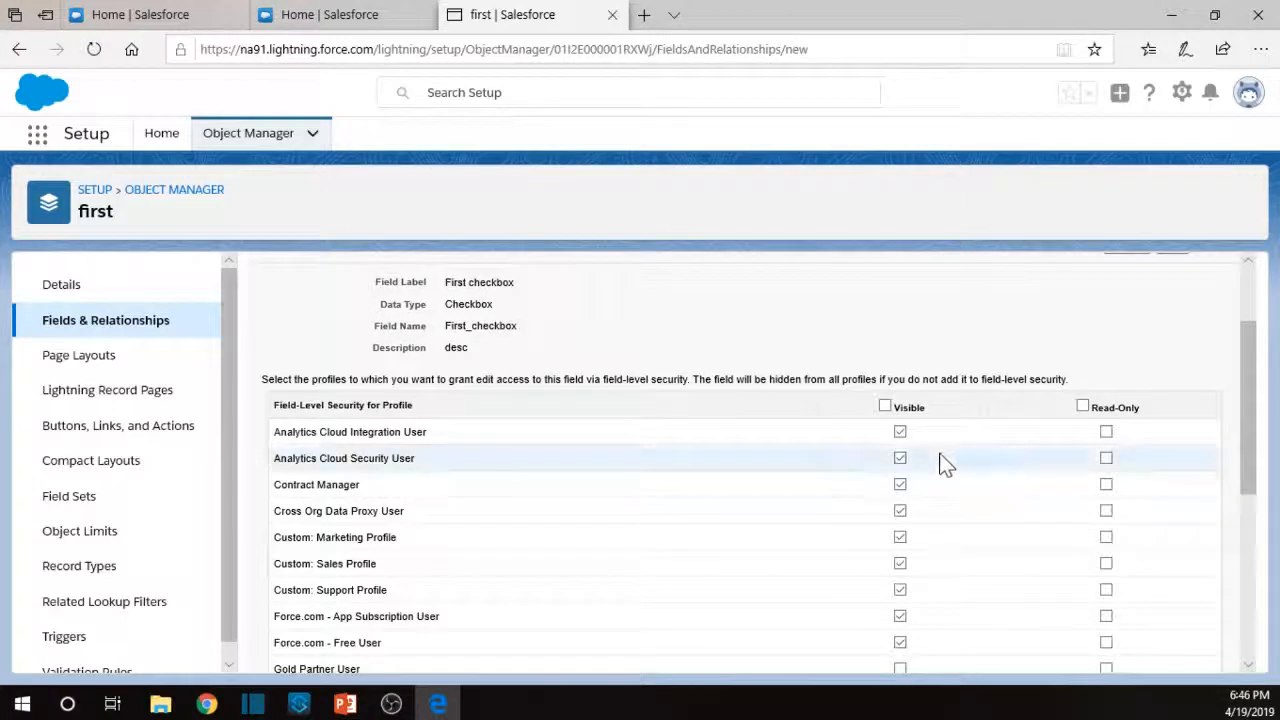
left_click(885, 406)
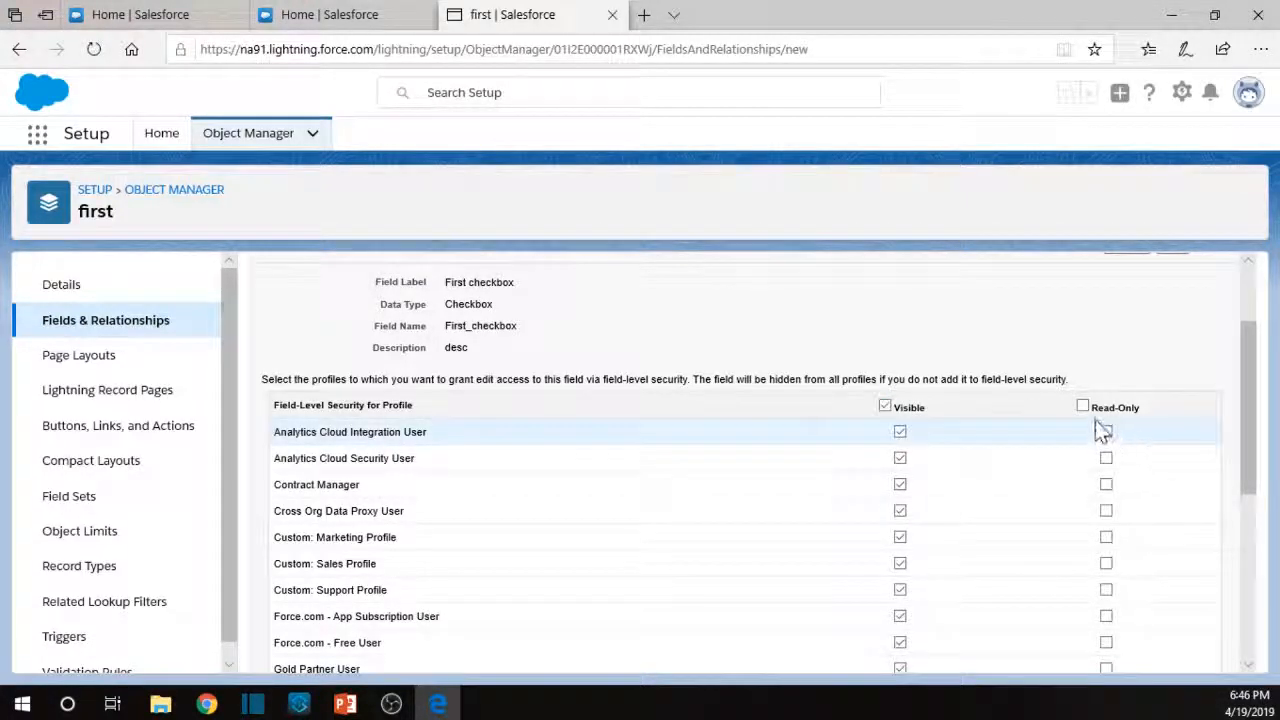
left_click(1082, 406)
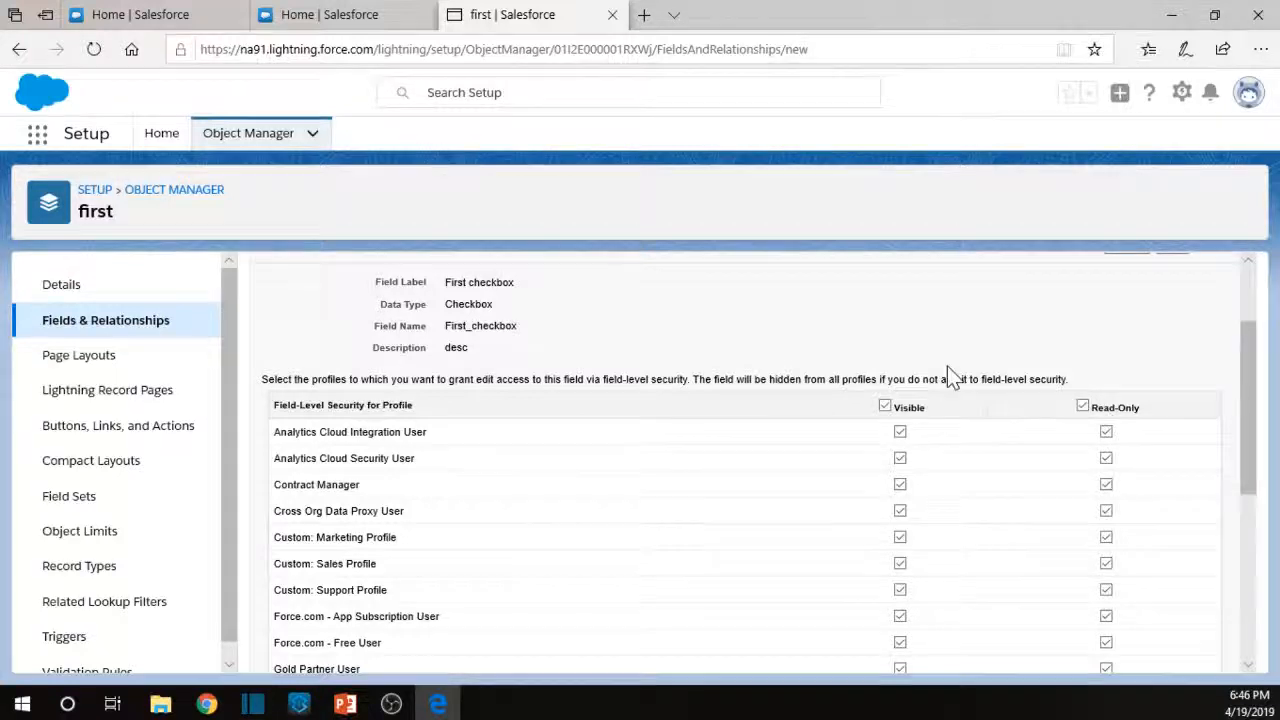
scroll(947, 366, "up", 2)
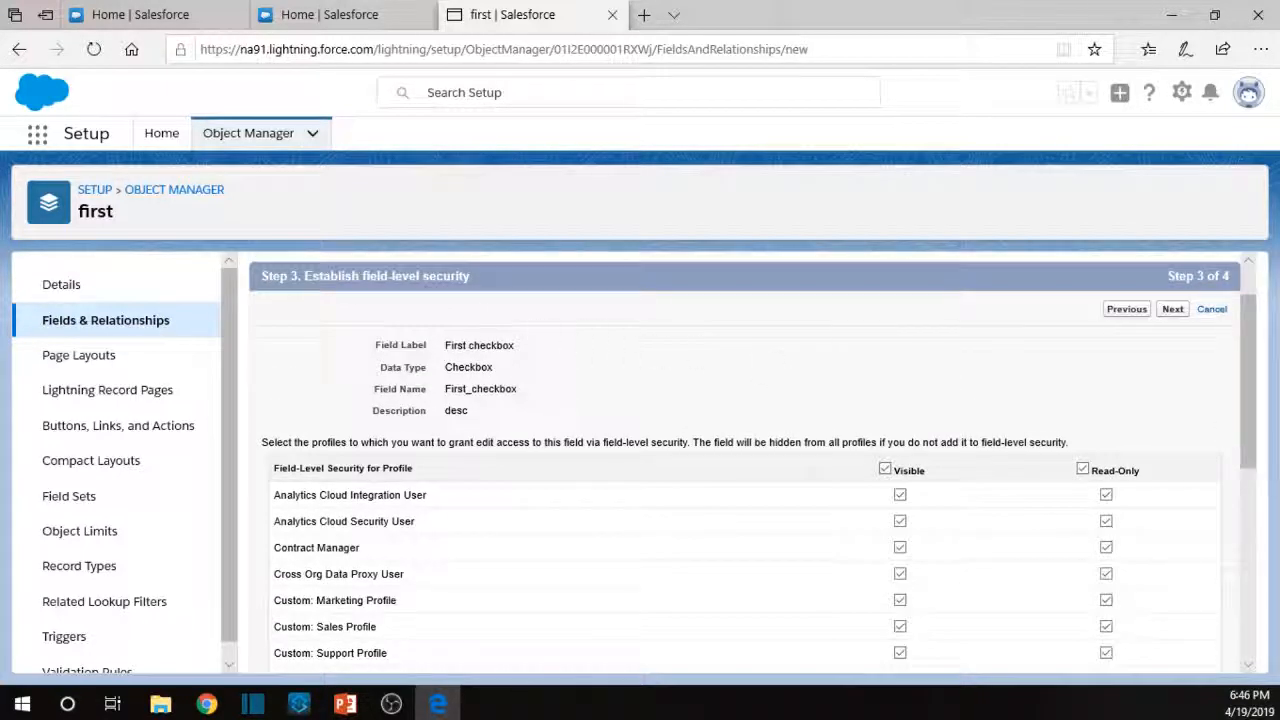
left_click_drag(445, 347, 511, 347)
scroll(697, 371, "down", 3)
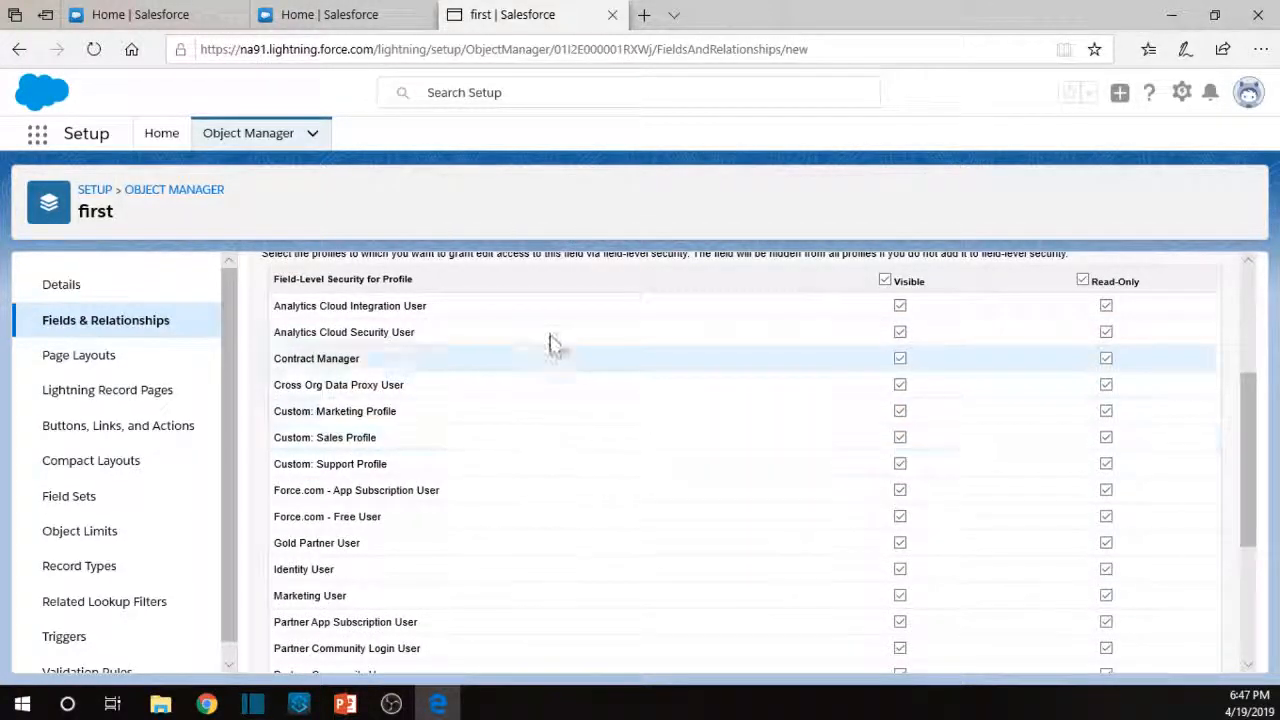
scroll(597, 426, "down", 3)
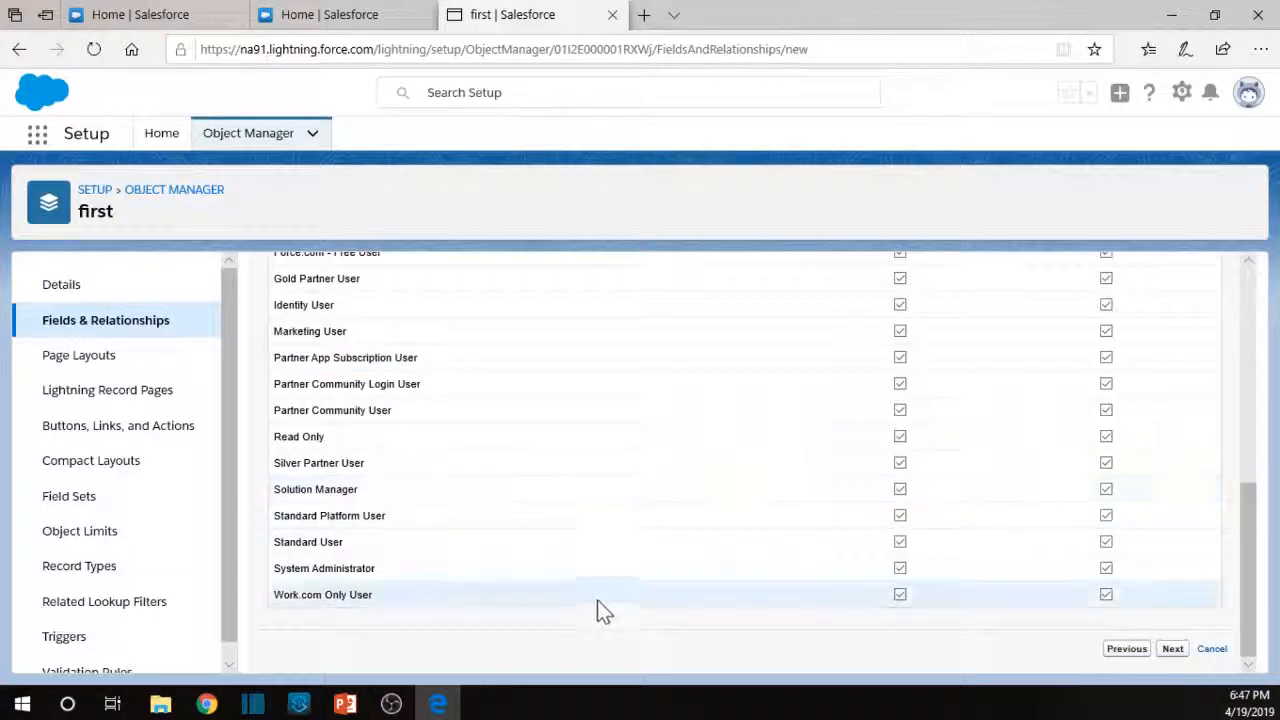
Continue from field-level security to page layouts and save the First checkbox field with first Layout included.
scroll(591, 569, "up", 5)
scroll(592, 565, "up", 2)
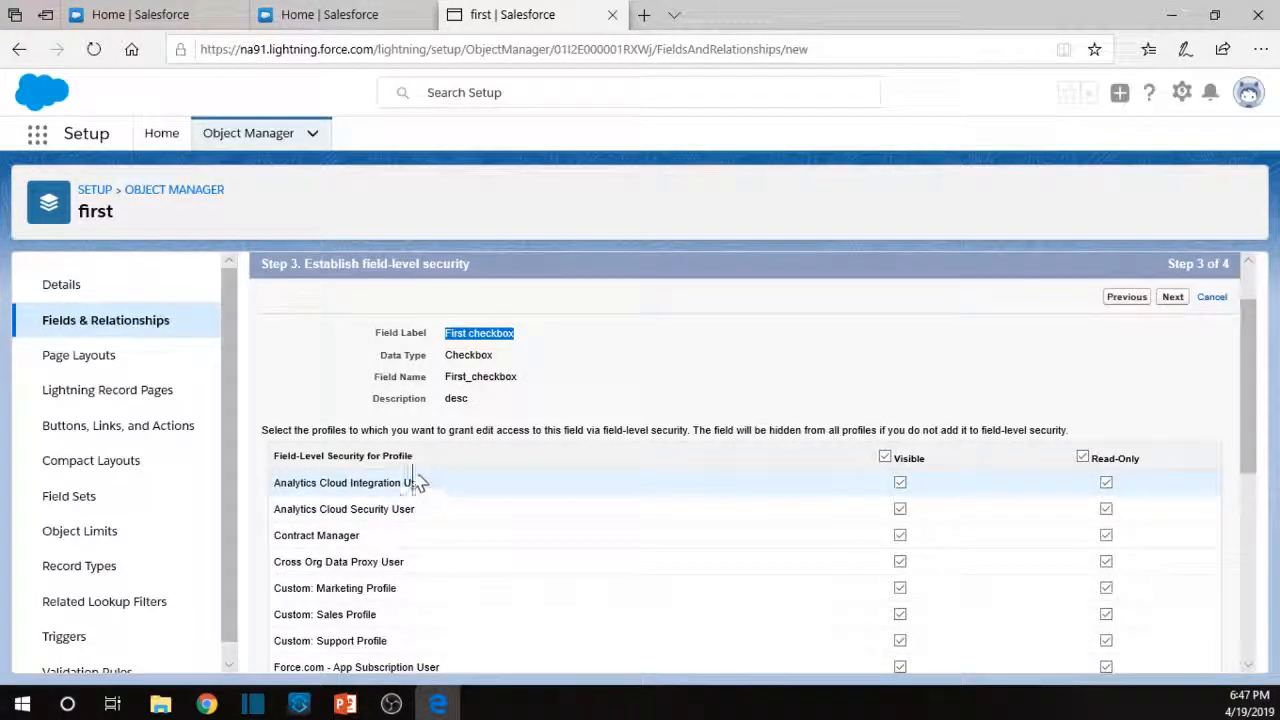
left_click(470, 334)
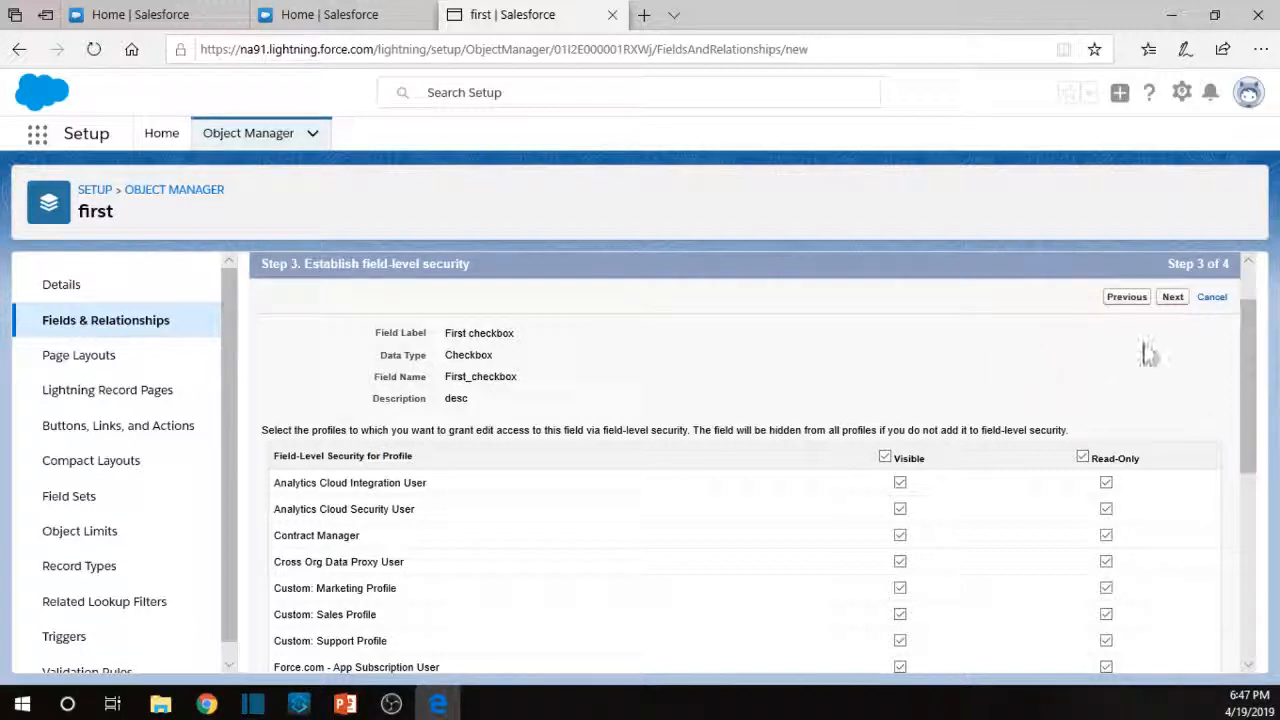
left_click(1171, 297)
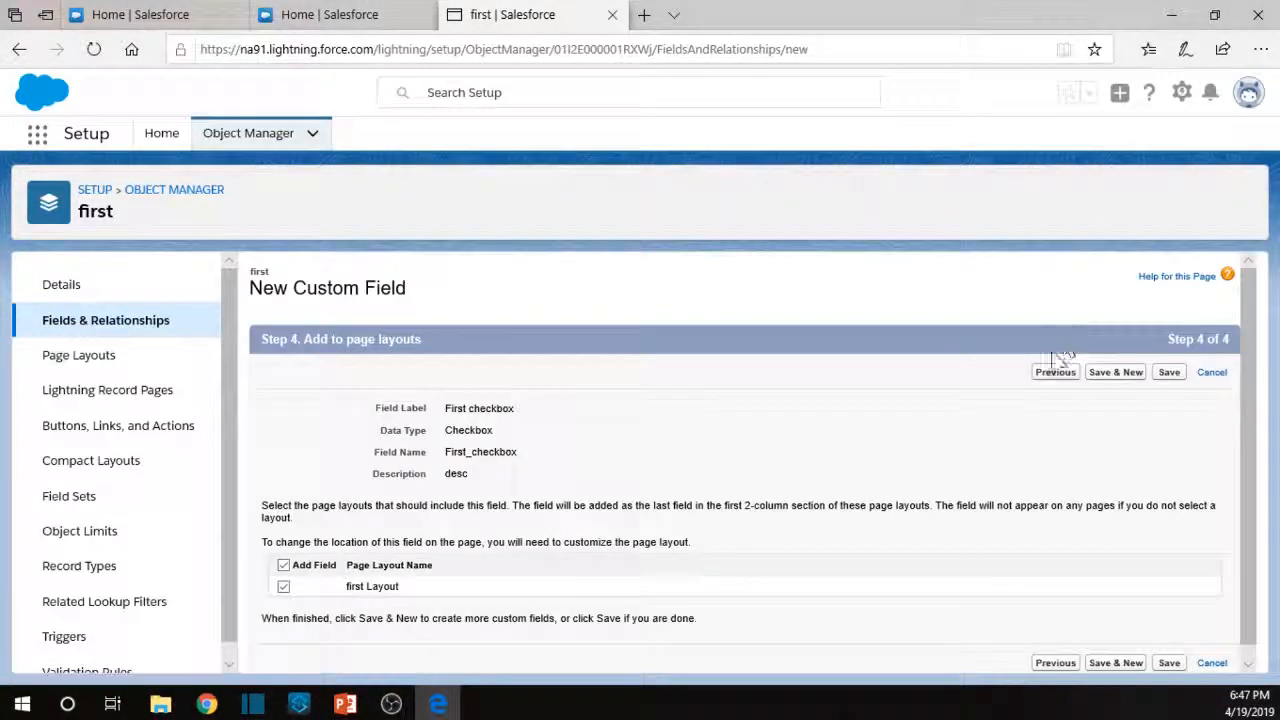
scroll(991, 380, "down", 1)
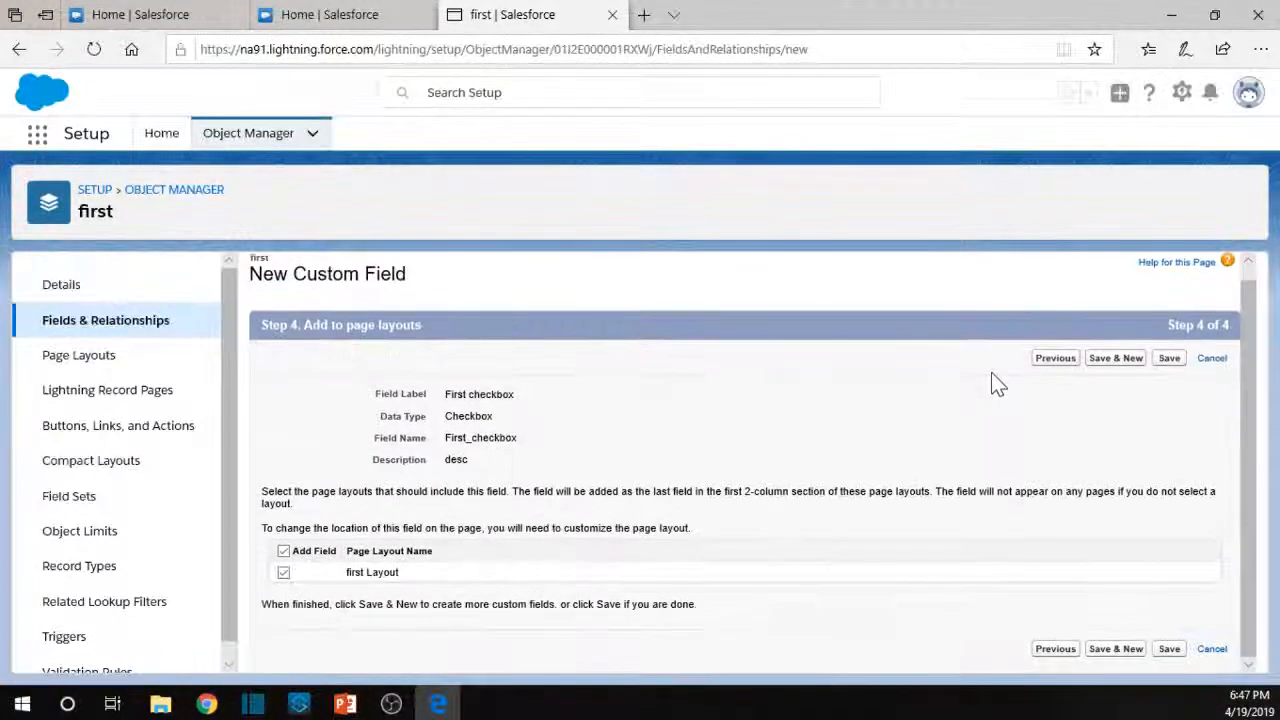
left_click_drag(346, 552, 416, 562)
left_click(418, 562)
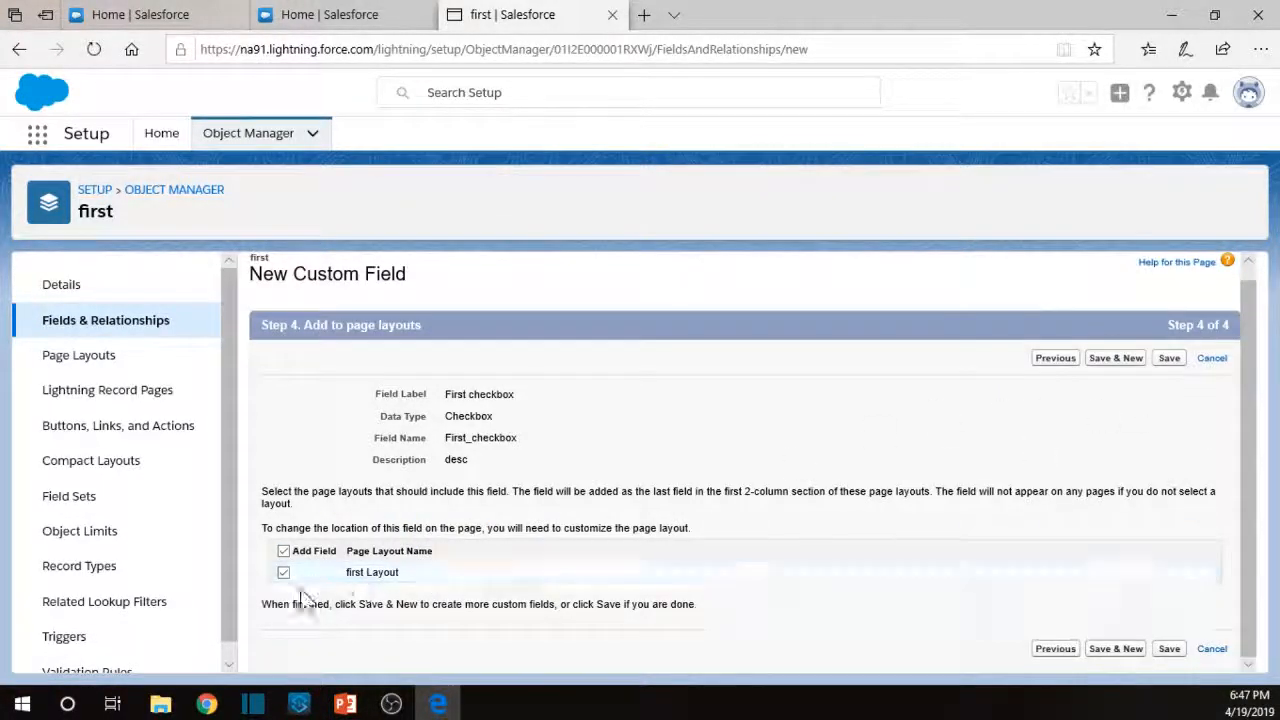
left_click(1169, 650)
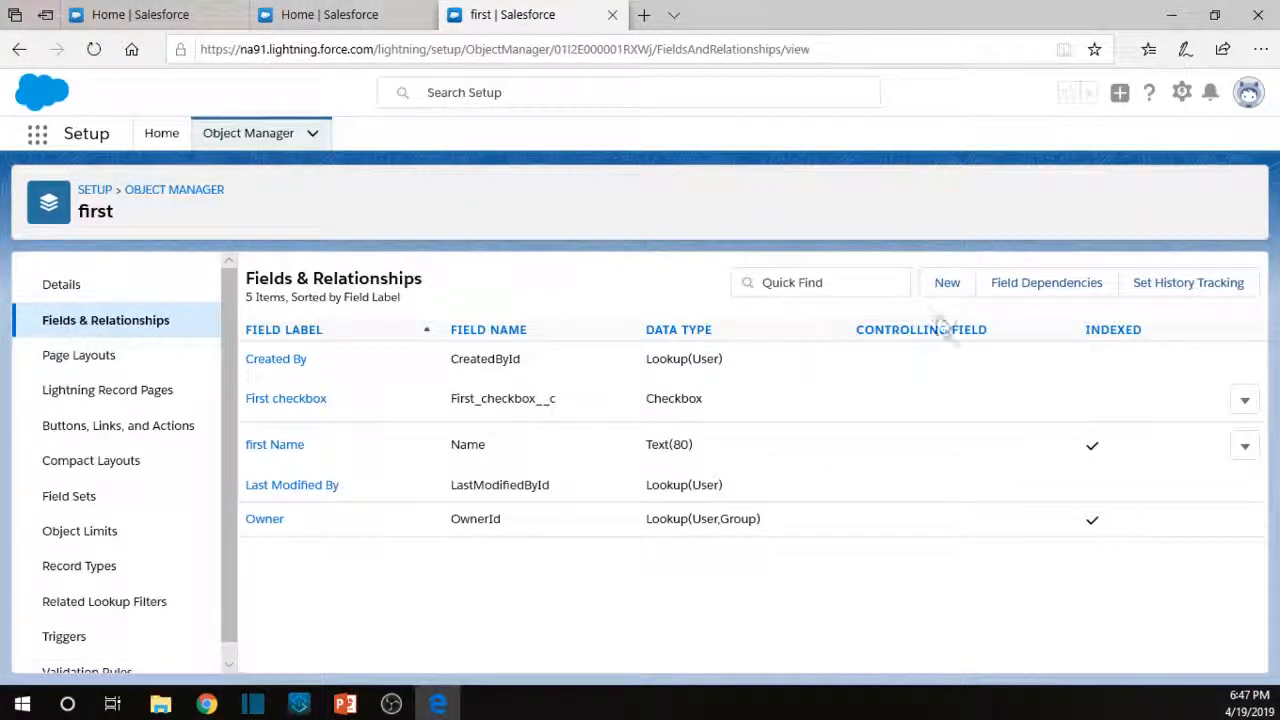
Start another custom field on the first object, choose Currency as its data type, and continue to the field details.
left_click(948, 297)
scroll(414, 457, "down", 3)
scroll(418, 465, "down", 1)
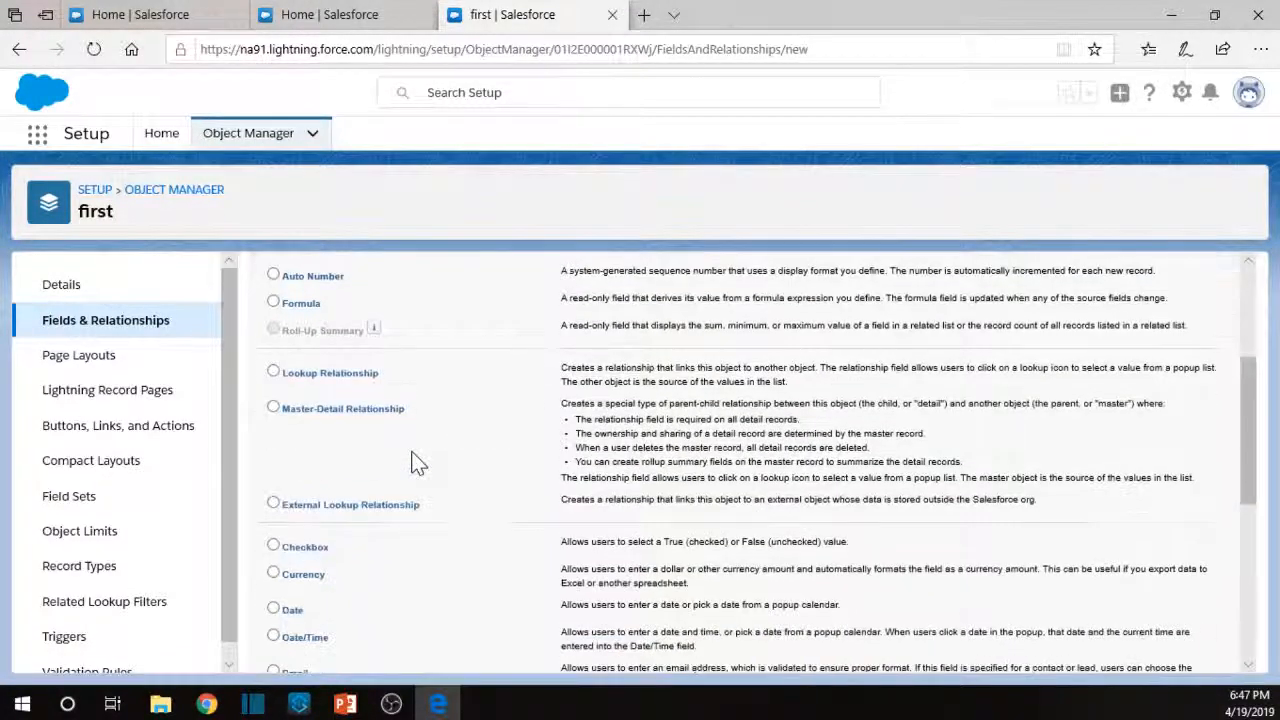
left_click(272, 574)
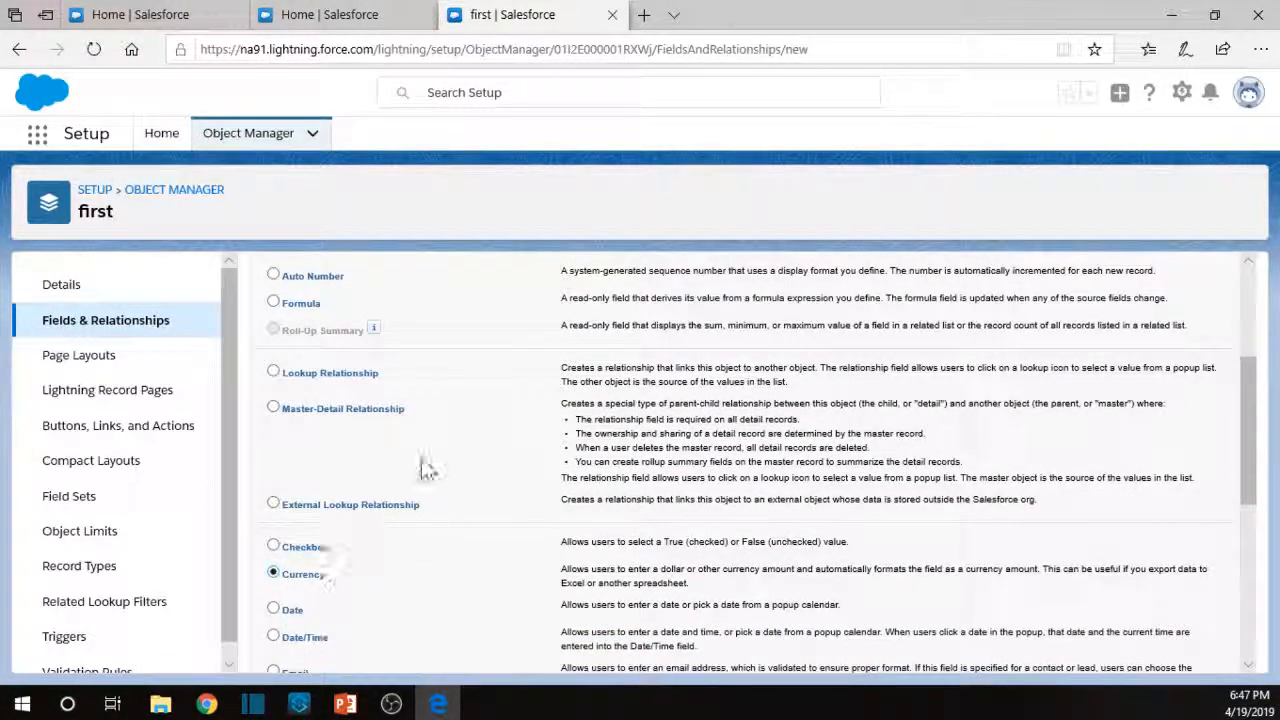
scroll(423, 466, "up", 3)
left_click(1173, 373)
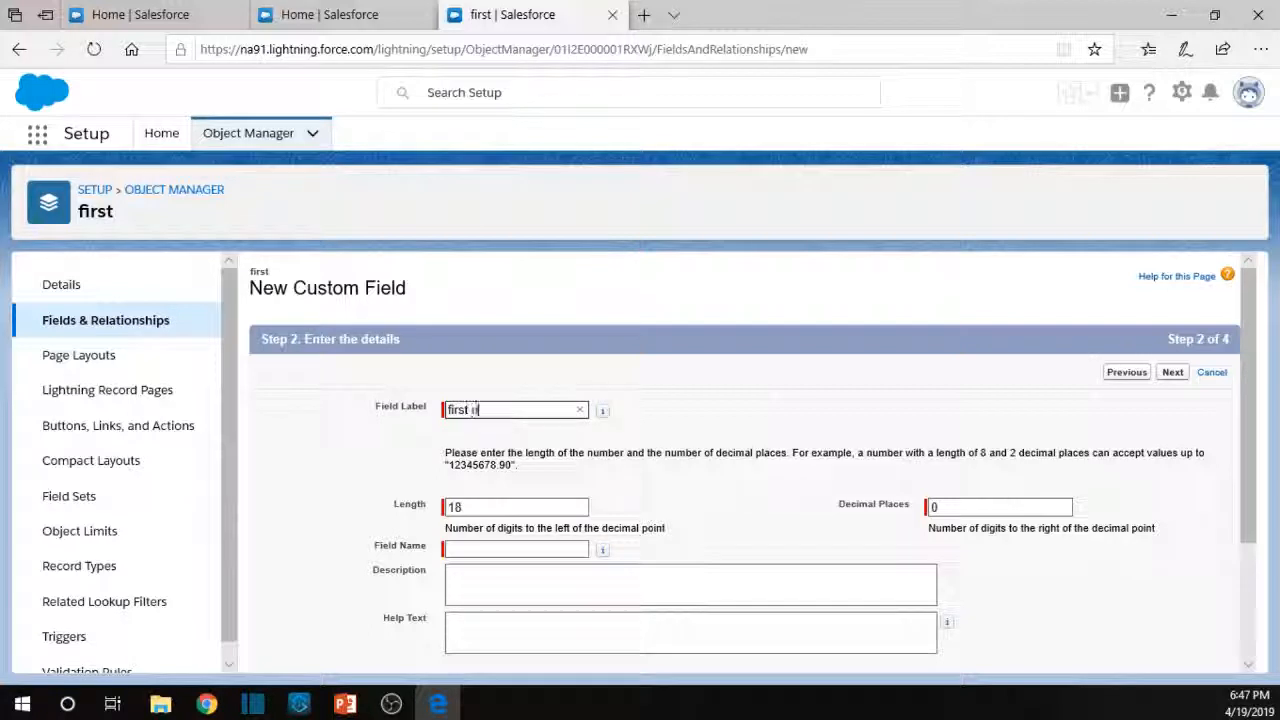
Label the currency field "first dollar" and set its length to 15 with 3 decimal places.
type("r")
left_click(405, 465)
scroll(405, 467, "down", 1)
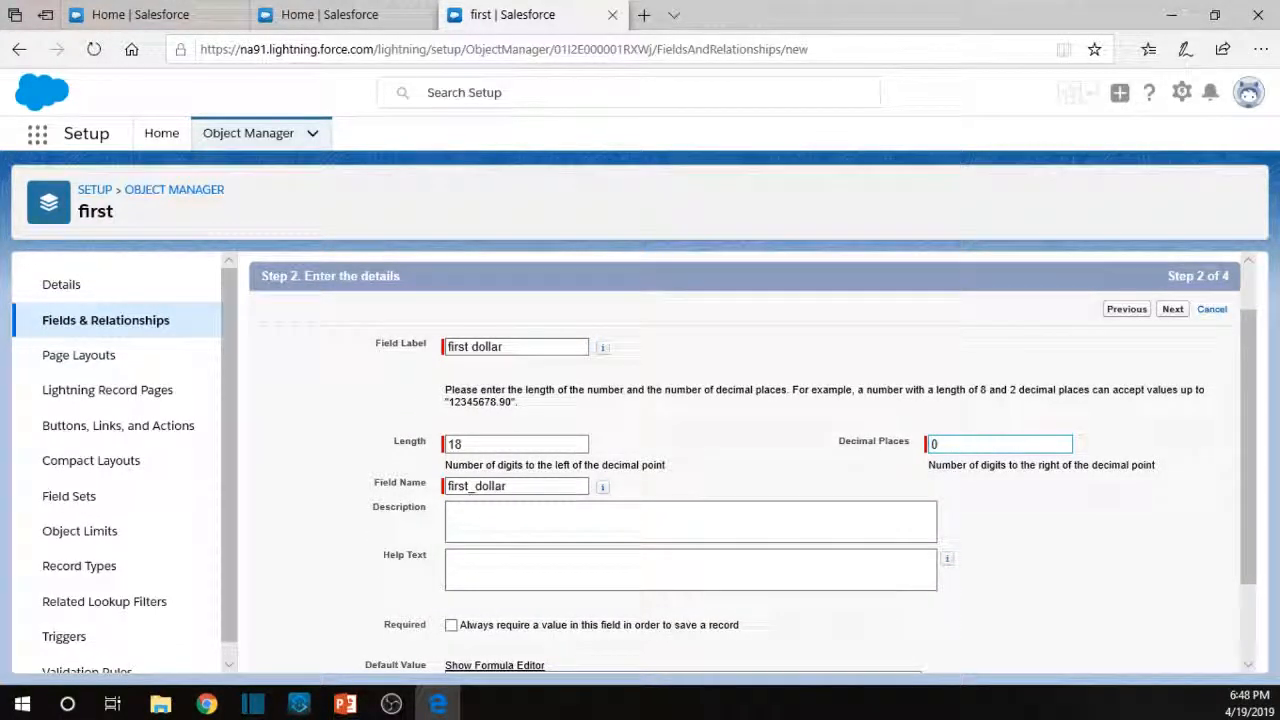
left_click(901, 451)
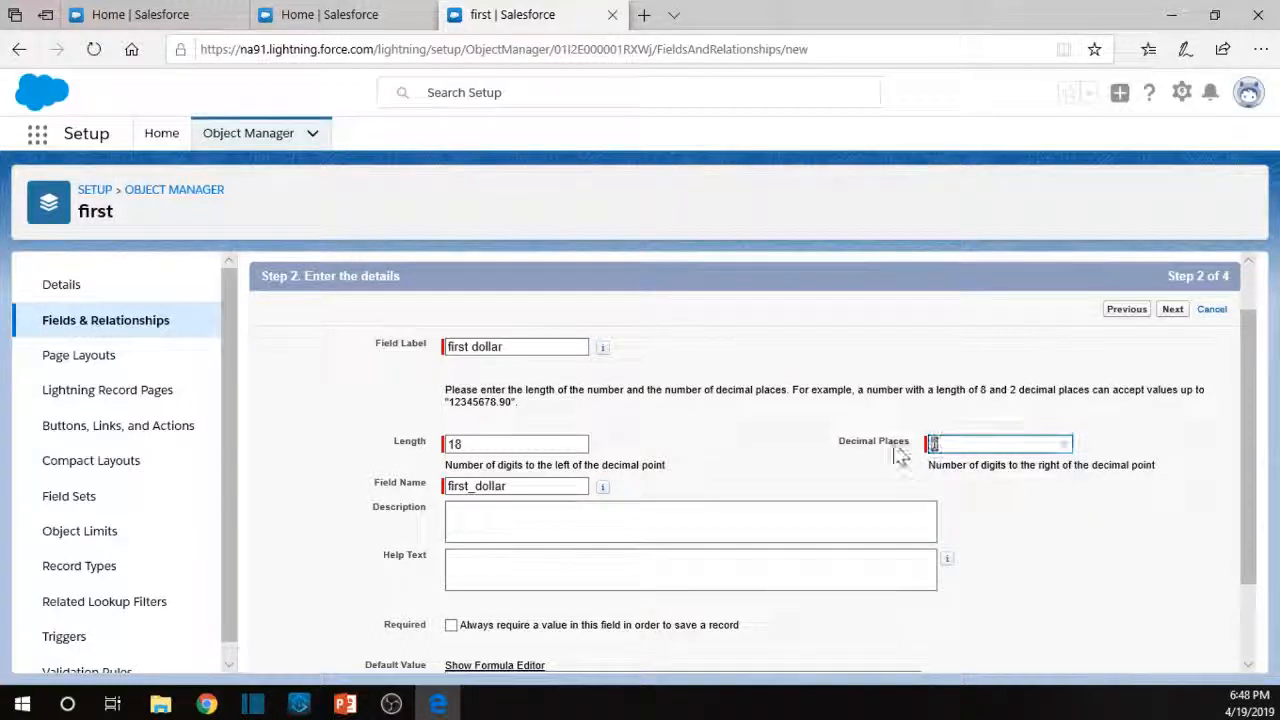
type("3")
left_click(436, 447)
type("15")
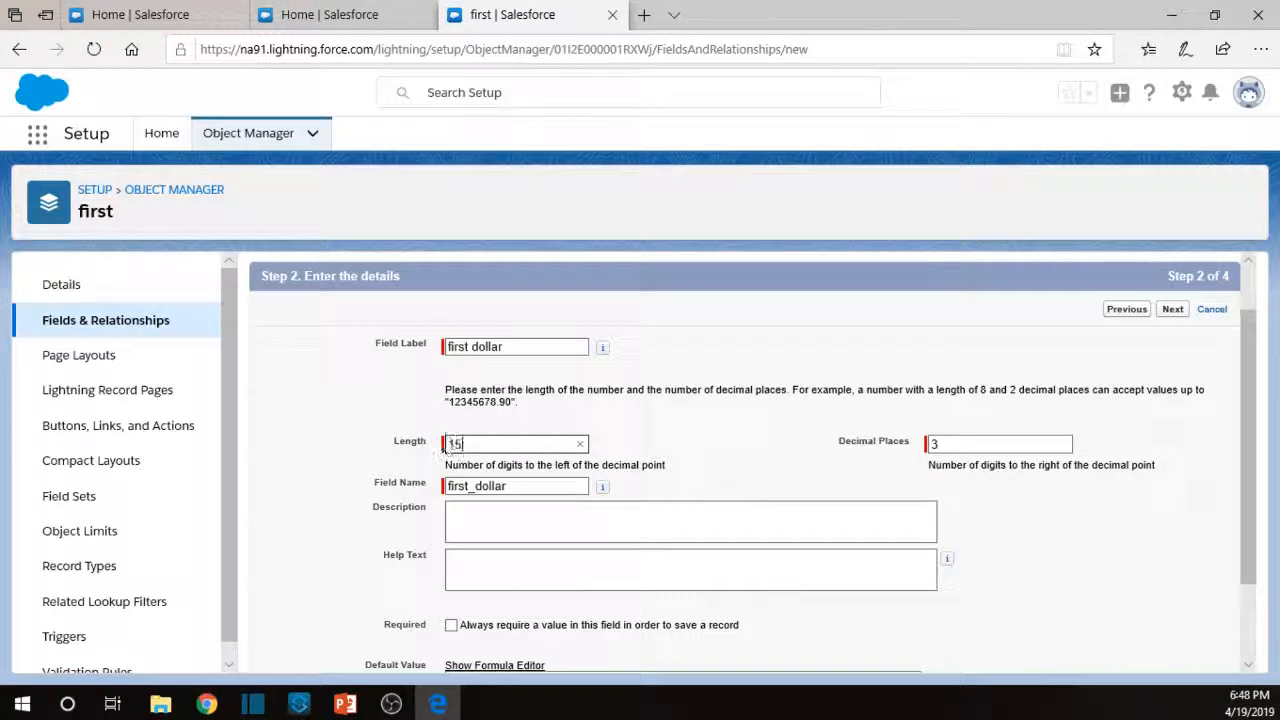
Enter "blash" as the currency field's description.
scroll(736, 462, "down", 1)
left_click(548, 450)
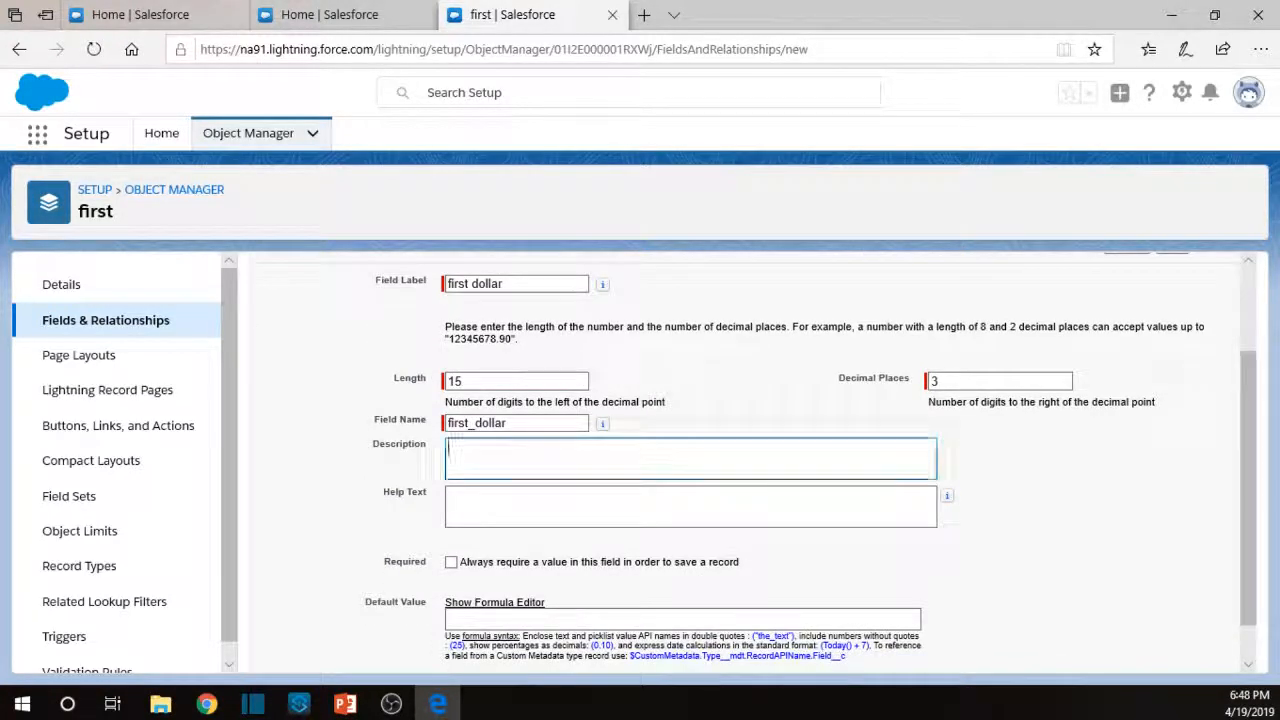
type("blash")
left_click(366, 530)
scroll(369, 530, "down", 1)
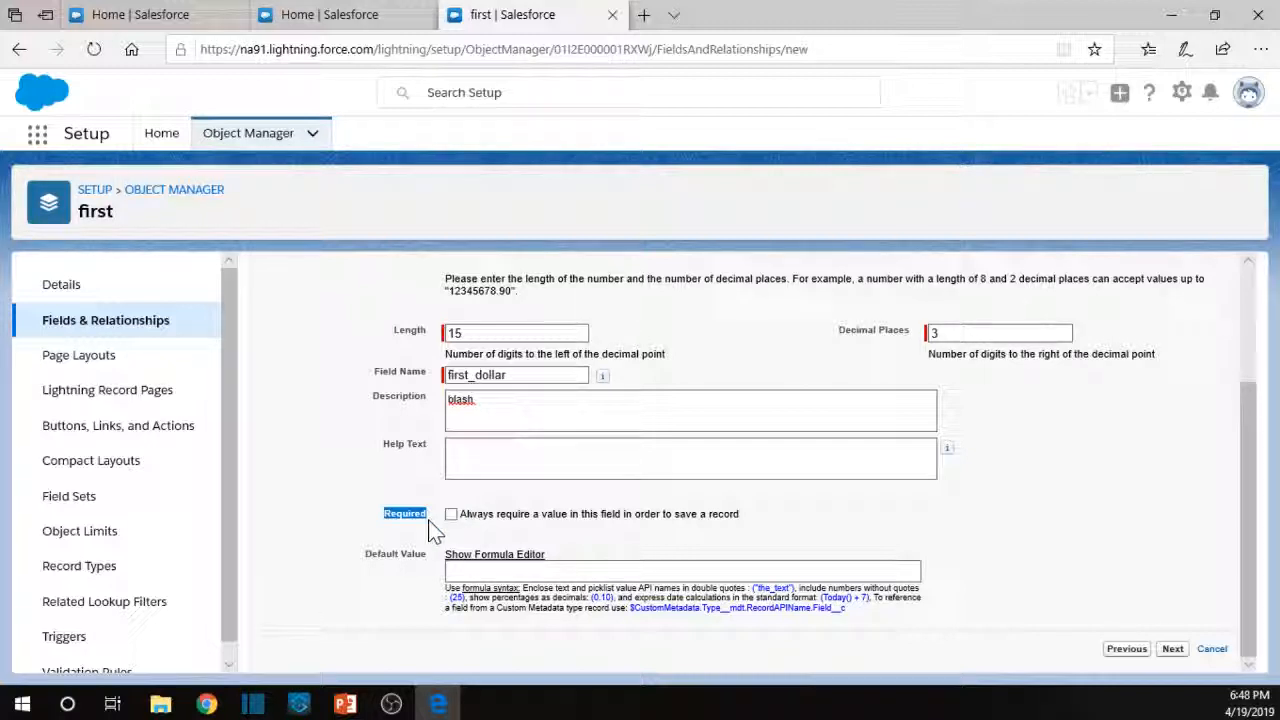
Make a value in the first dollar field always required to save a record, and continue to field-level security.
scroll(433, 530, "up", 3)
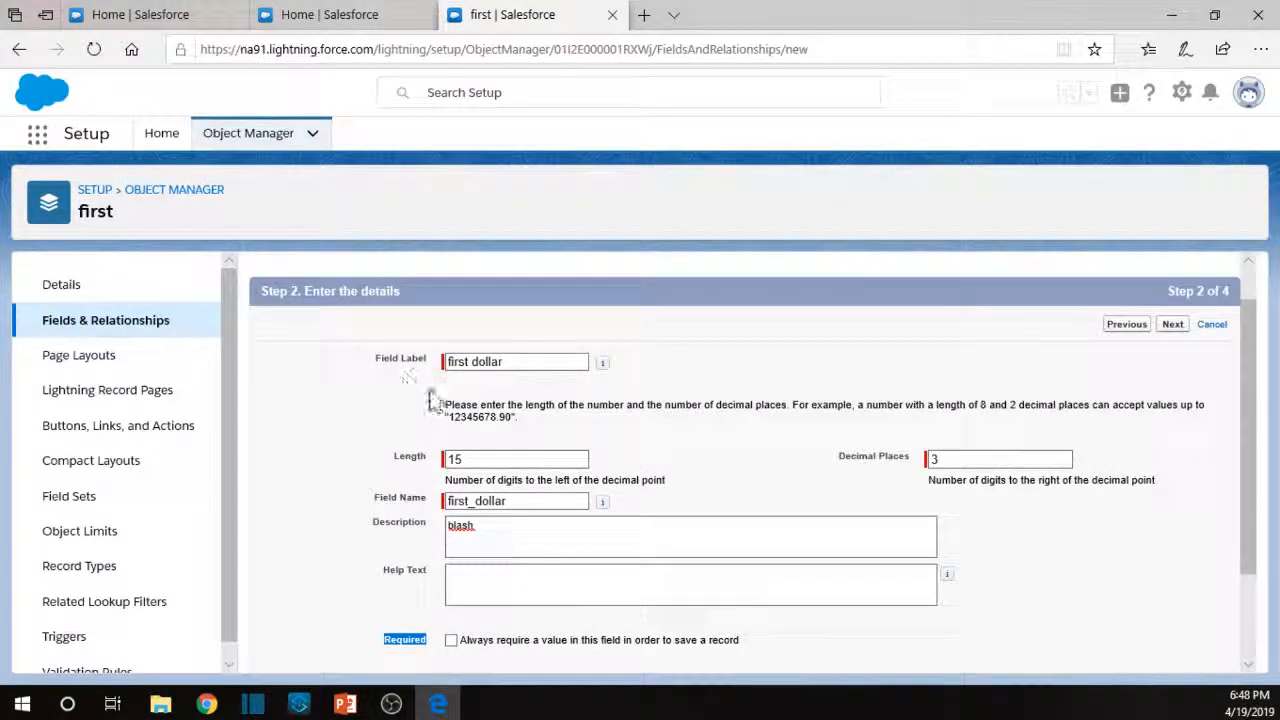
scroll(420, 425, "down", 3)
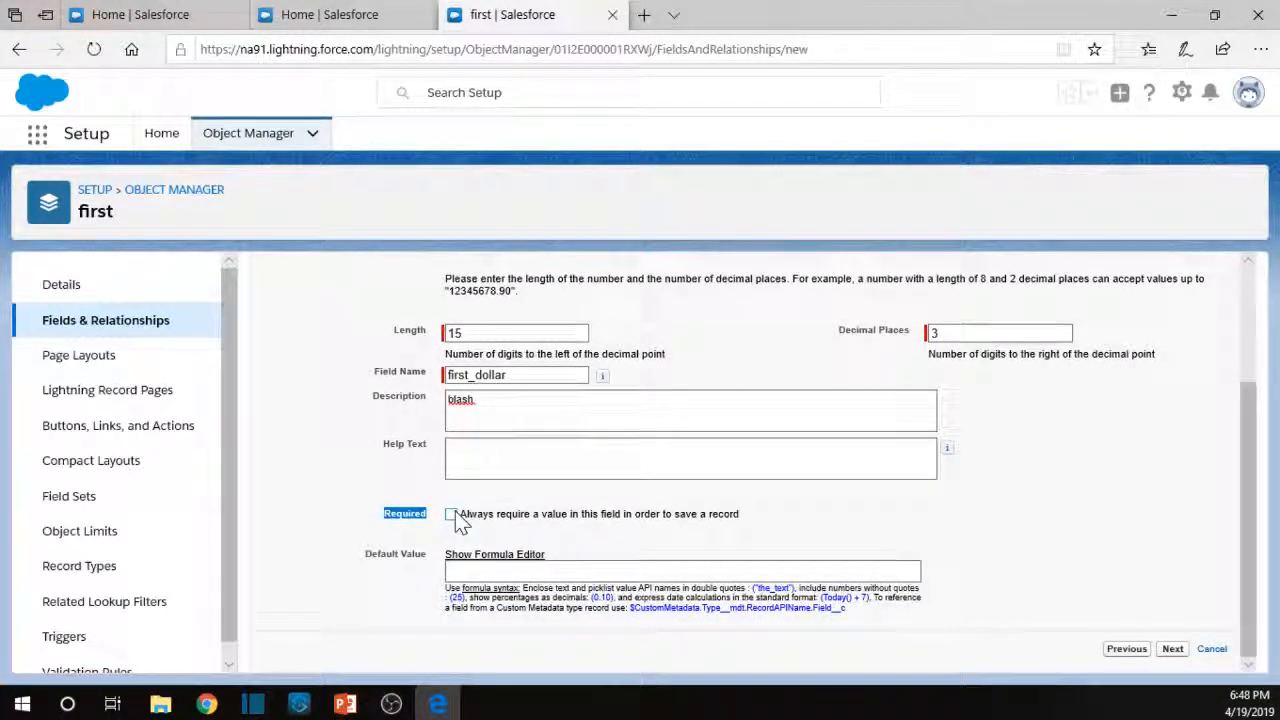
scroll(497, 510, "up", 3)
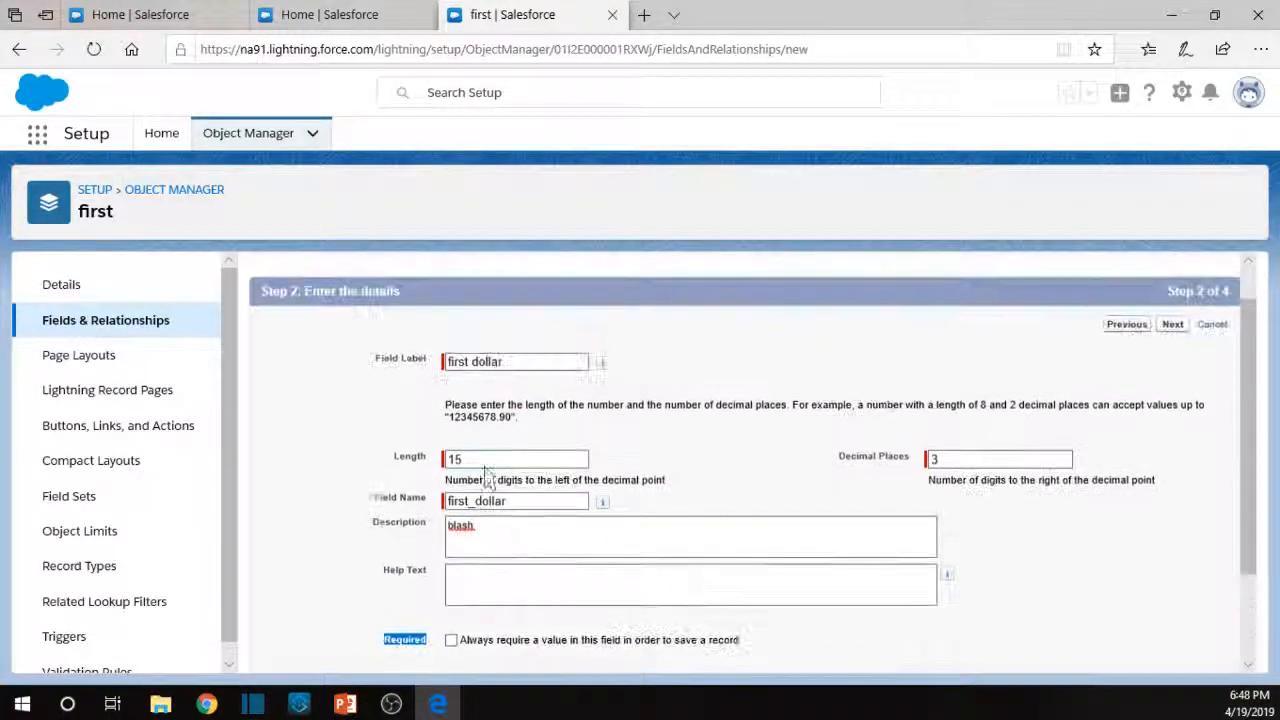
left_click(505, 362)
triple_click(505, 362)
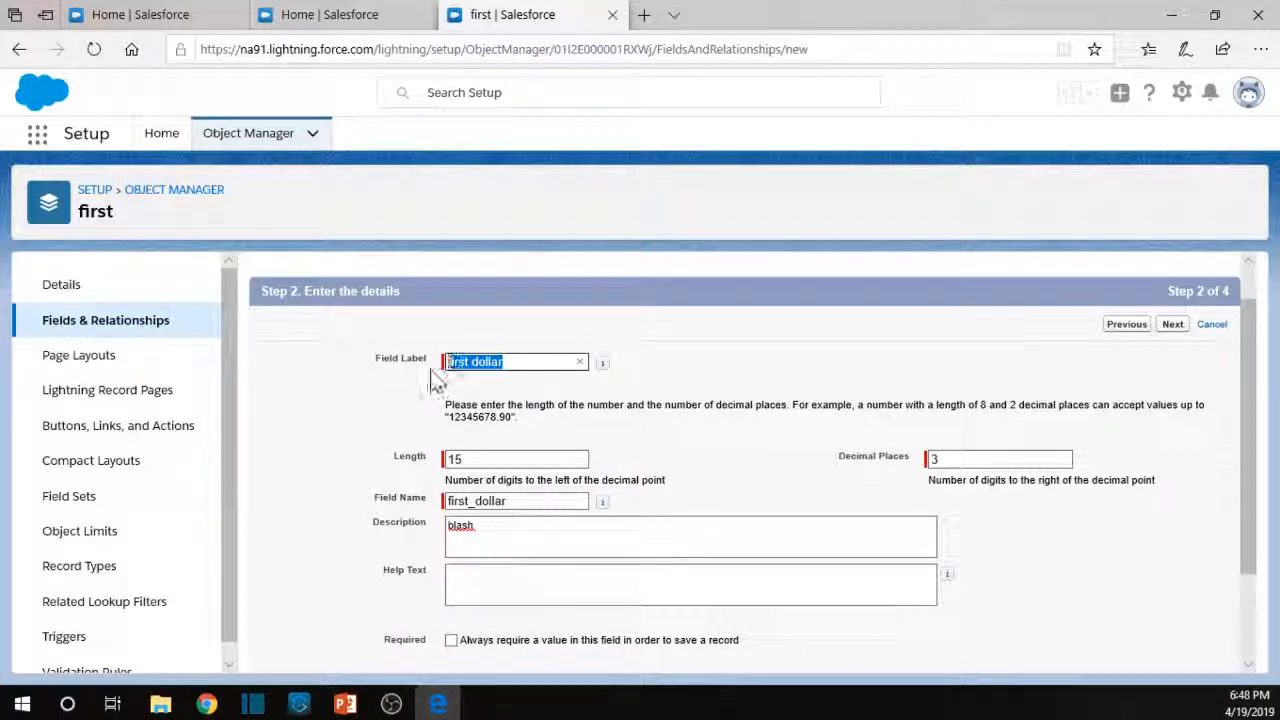
scroll(417, 406, "down", 1)
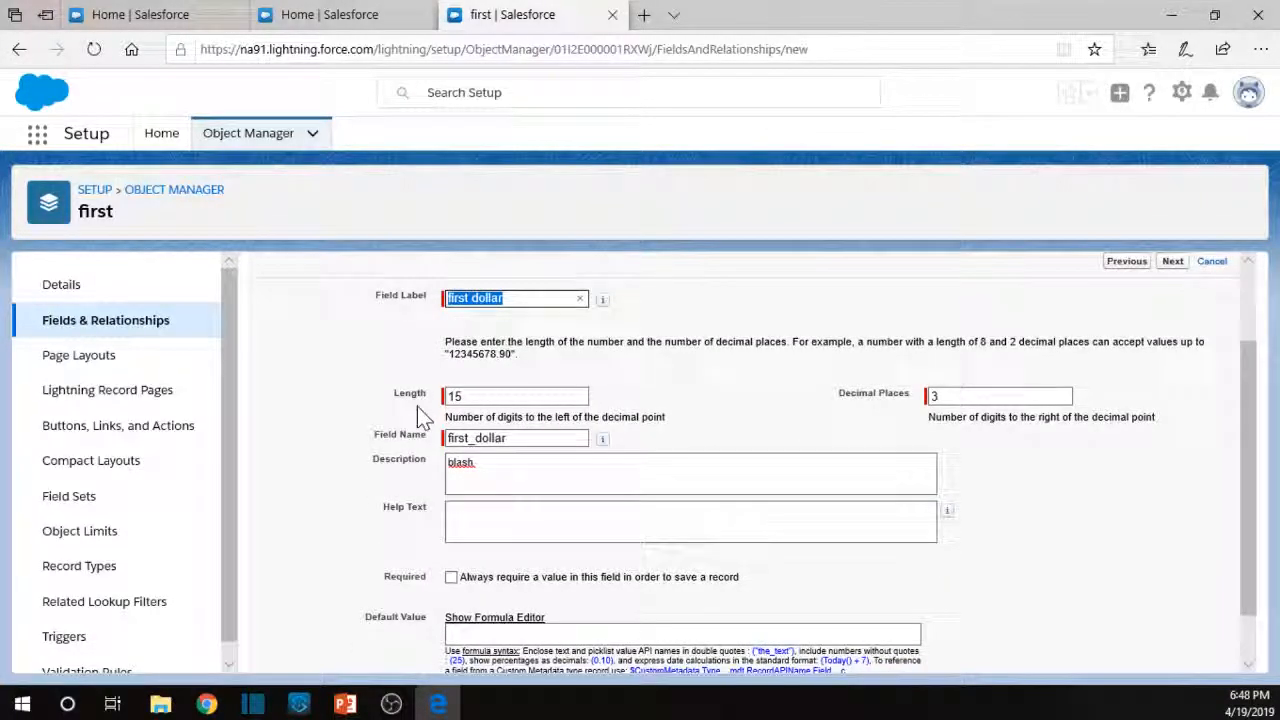
scroll(418, 408, "down", 1)
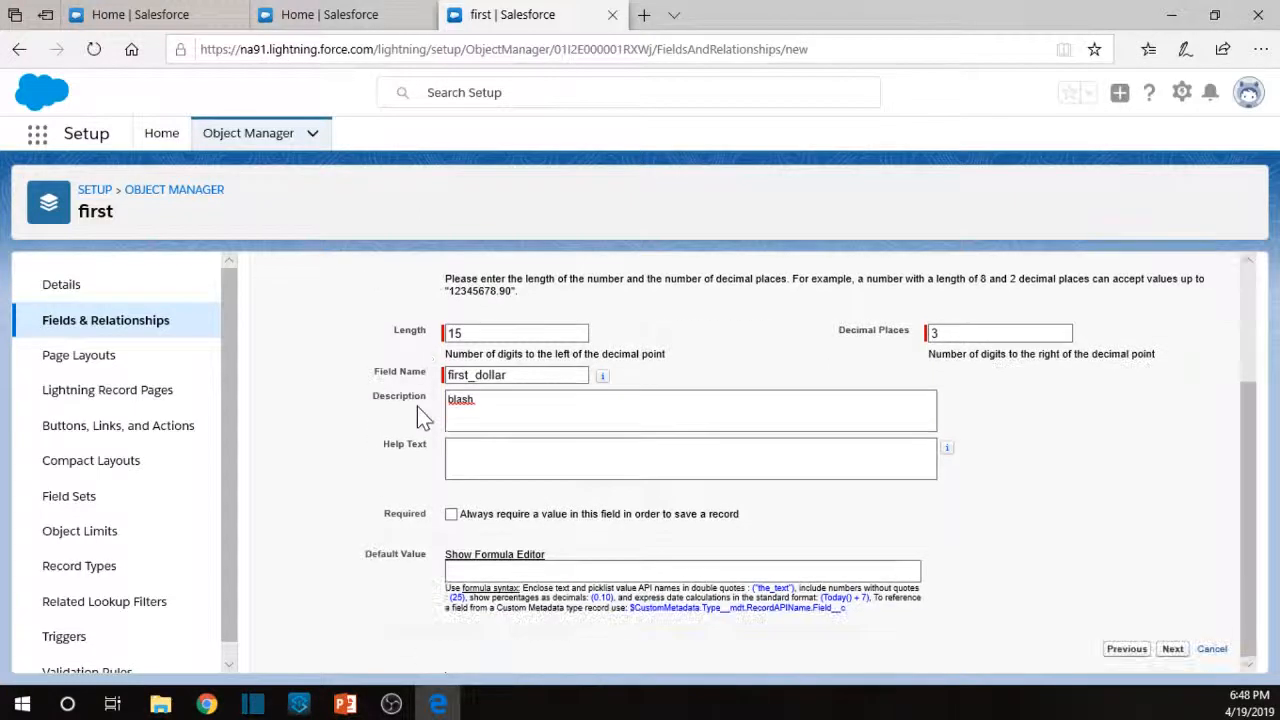
left_click(451, 515)
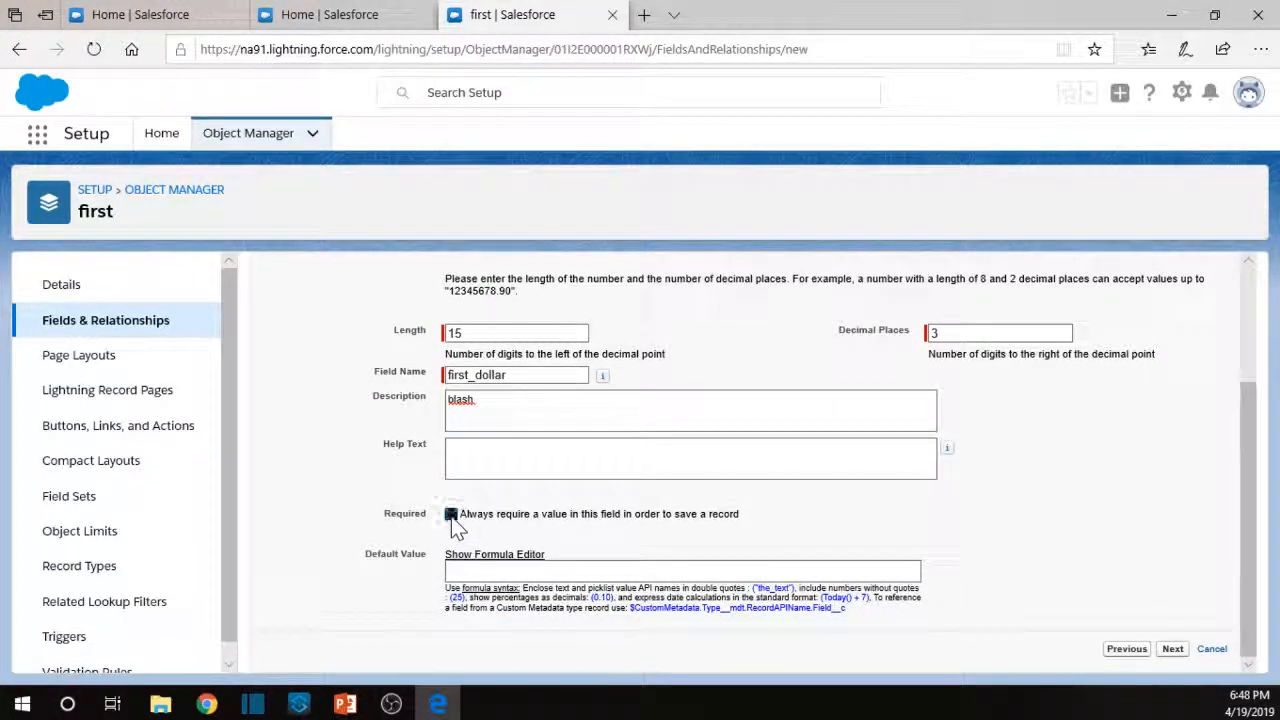
double_click(412, 515)
left_click_drag(673, 514, 738, 514)
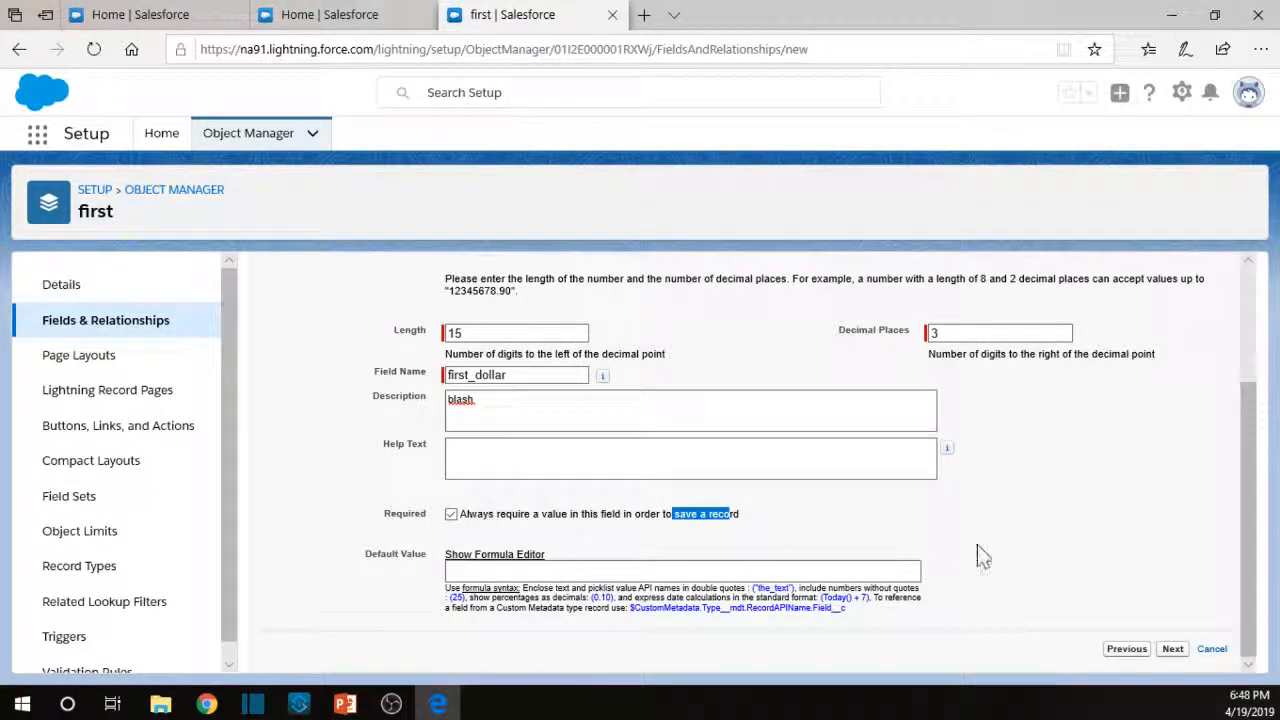
left_click(1172, 649)
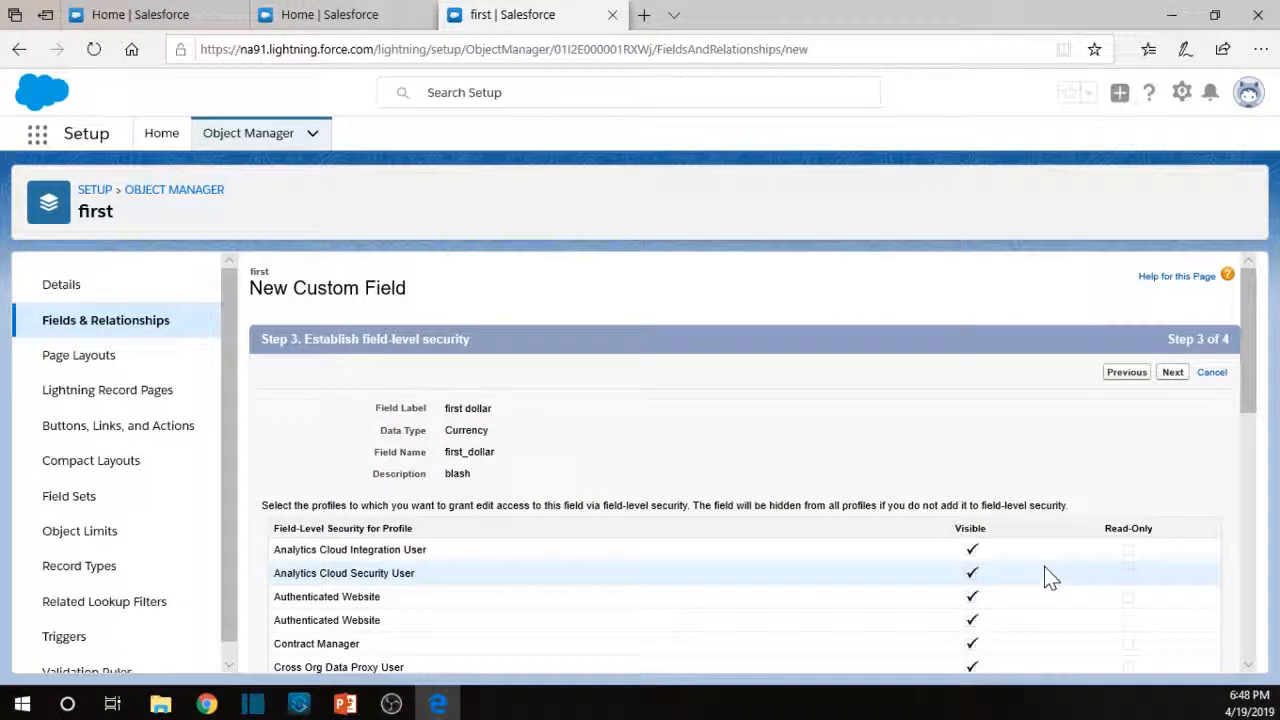
Review the first dollar field's profile visibility, continue to page layouts, and save the field on first Layout.
scroll(1000, 540, "down", 5)
scroll(957, 508, "up", 5)
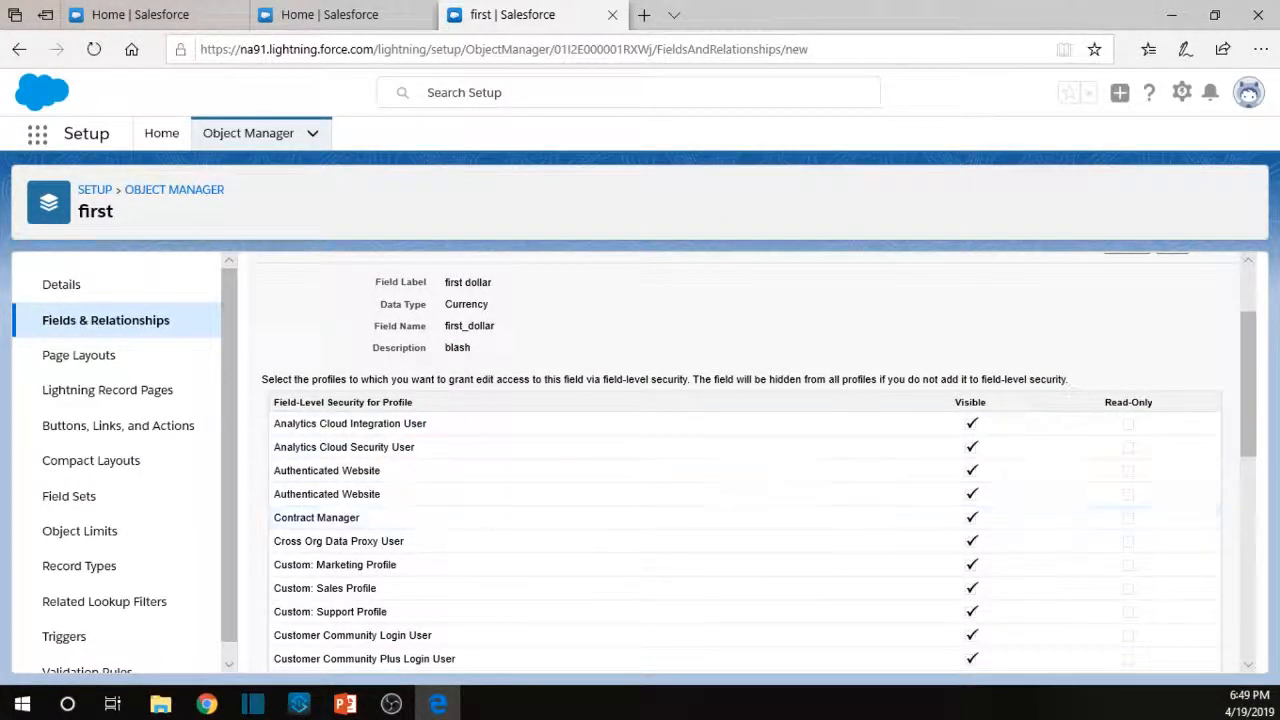
scroll(943, 363, "up", 1)
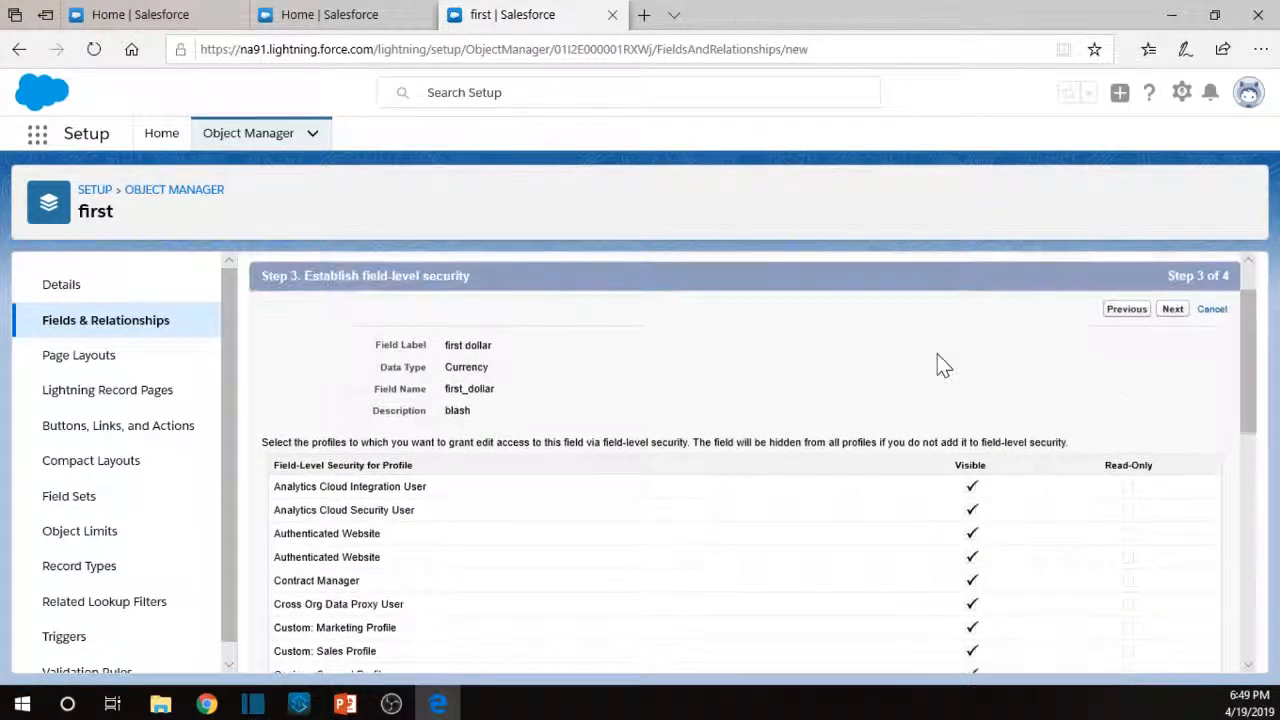
left_click(1171, 312)
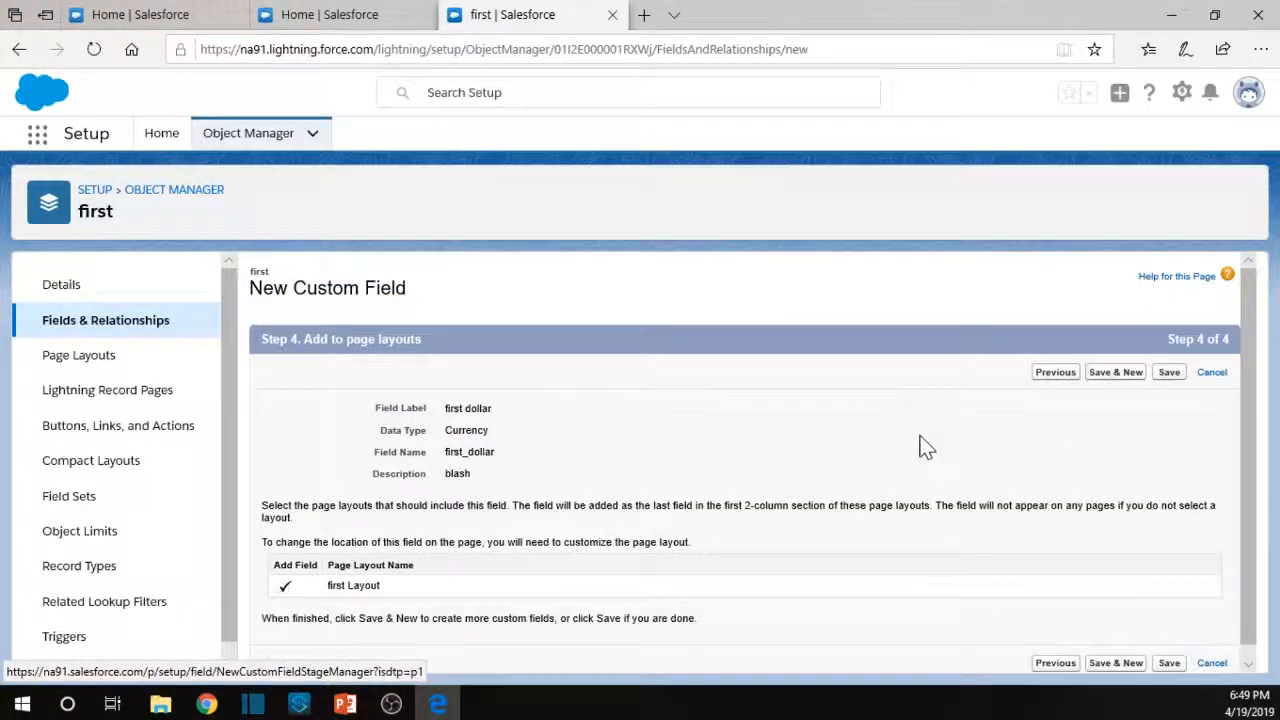
left_click(1164, 378)
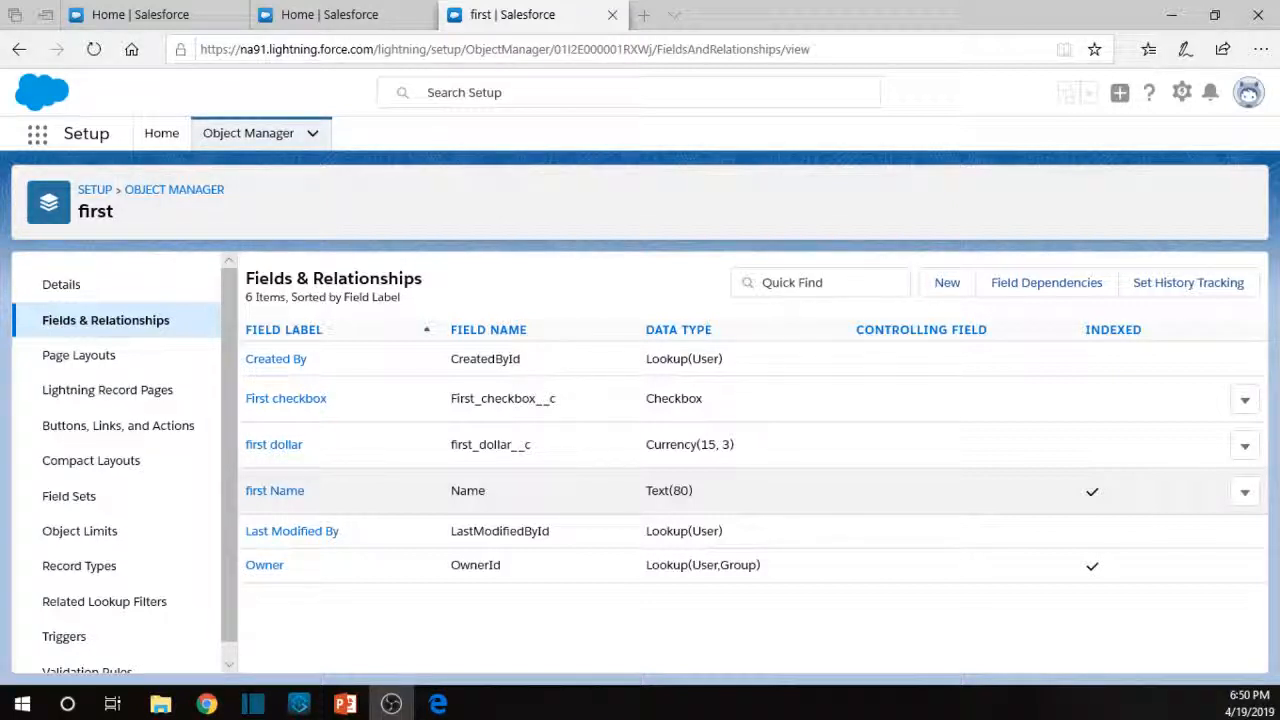
Open the Setup home page, search the setup items for "tab", and open the Tabs page under User Interface.
left_click(1182, 100)
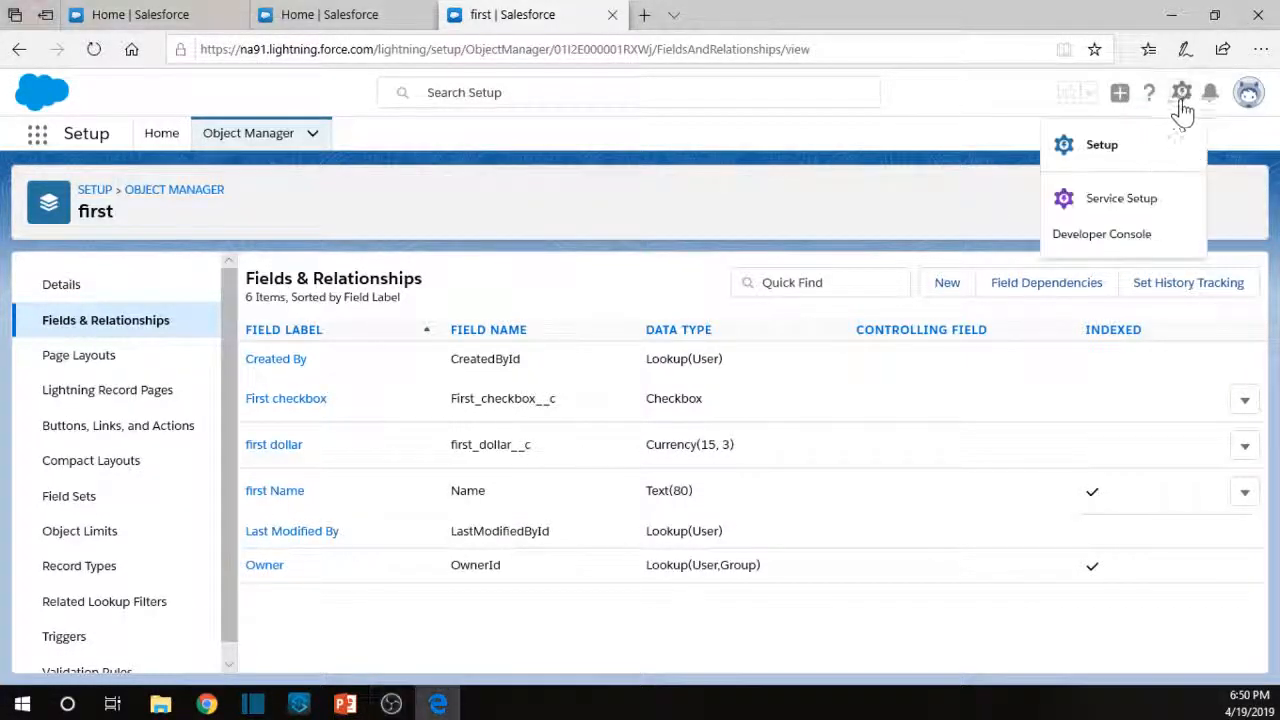
left_click(1108, 155)
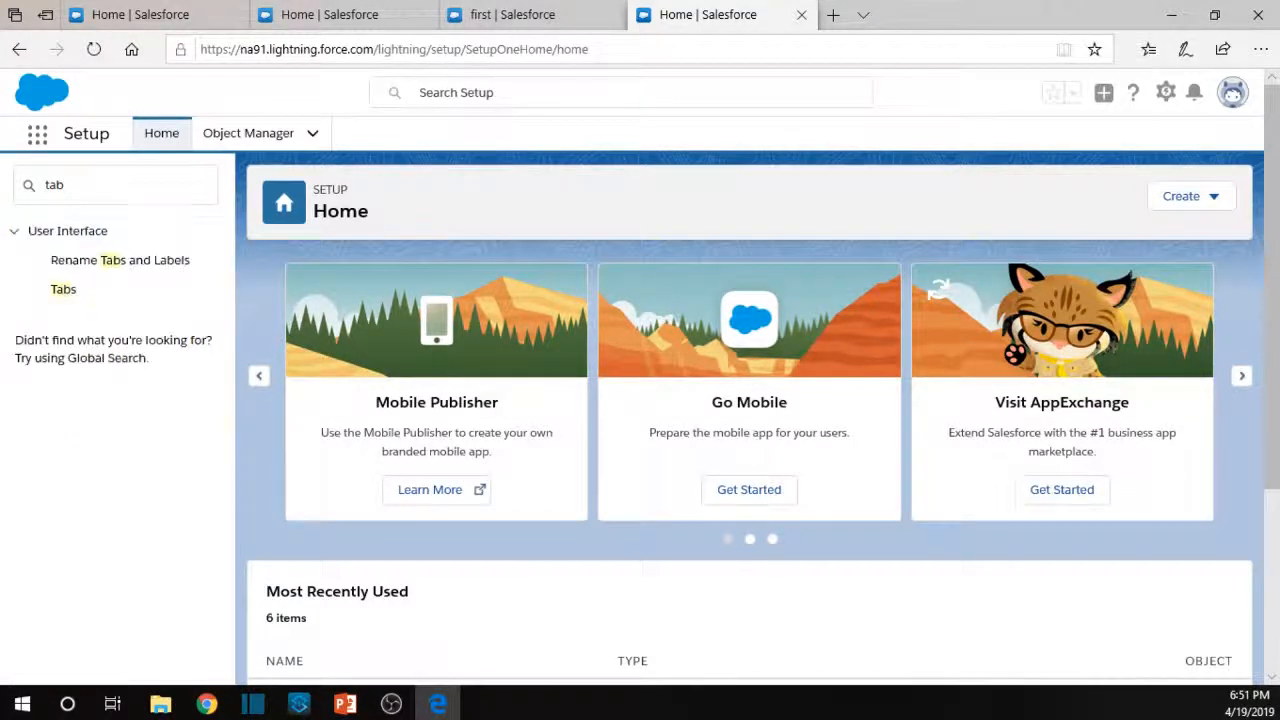
left_click(67, 299)
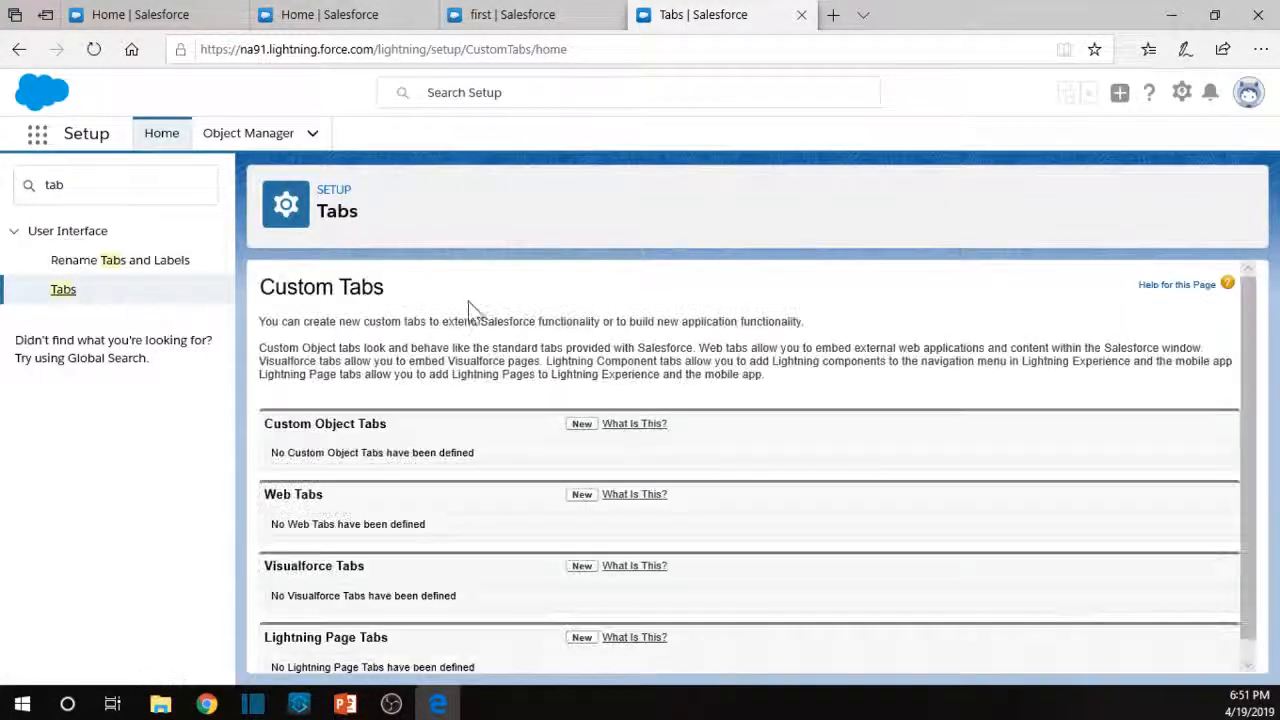
Start a new custom object tab and choose first as its object.
scroll(480, 309, "down", 1)
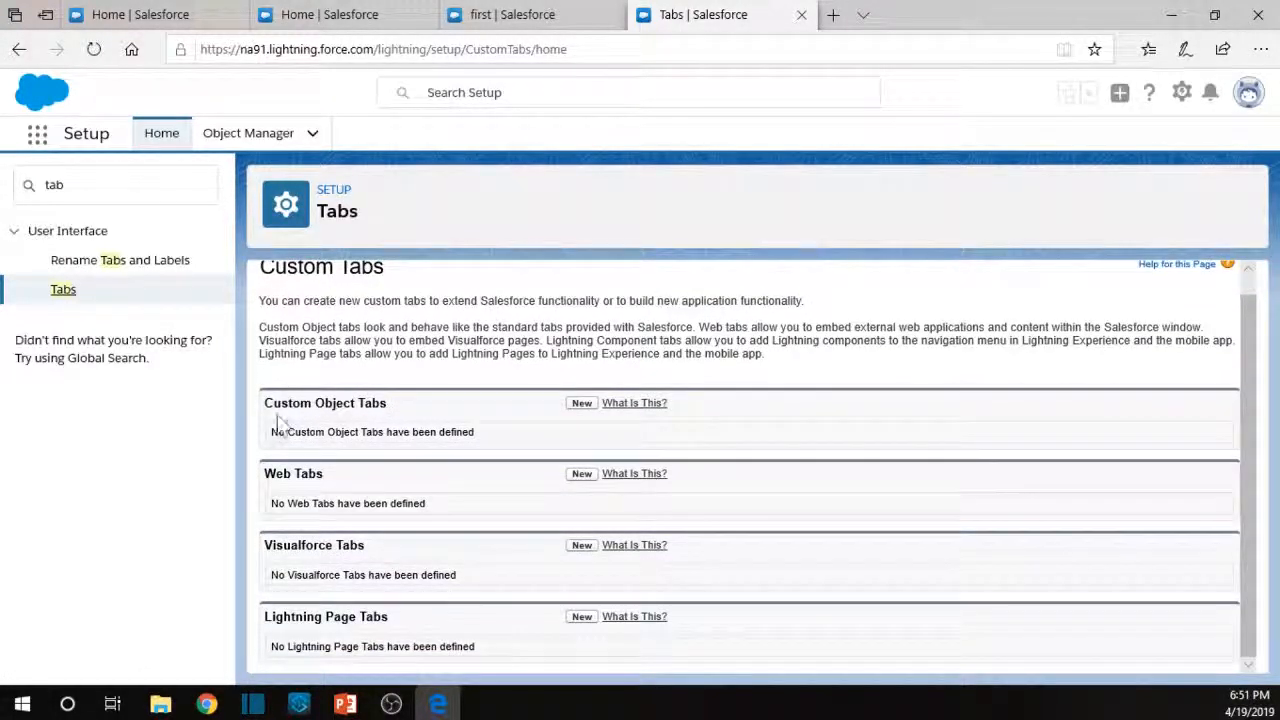
left_click_drag(264, 410, 386, 416)
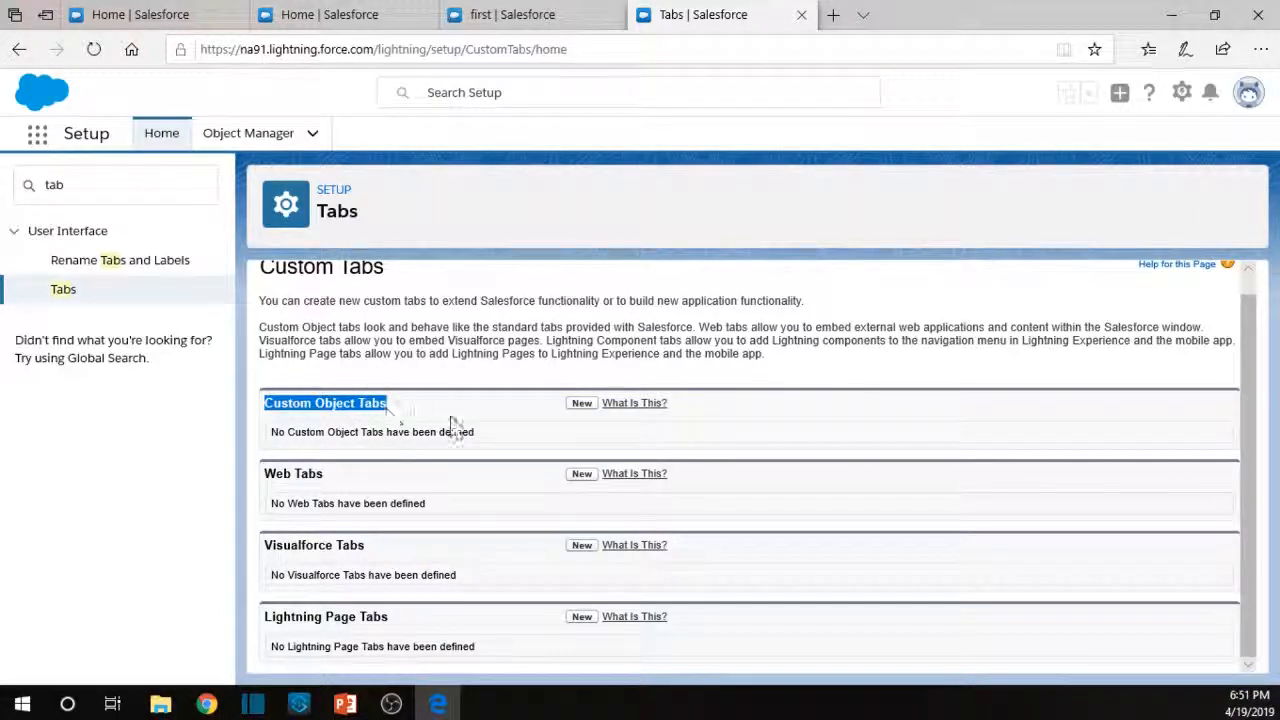
left_click(581, 404)
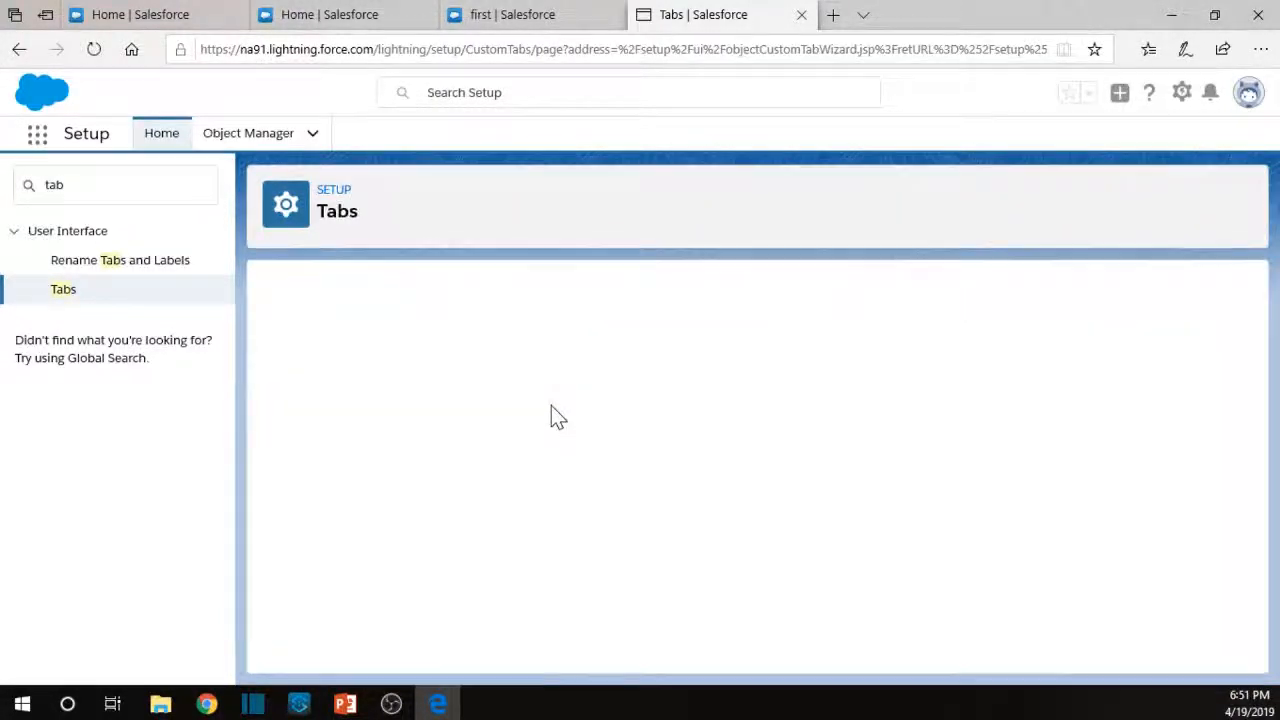
scroll(455, 345, "down", 1)
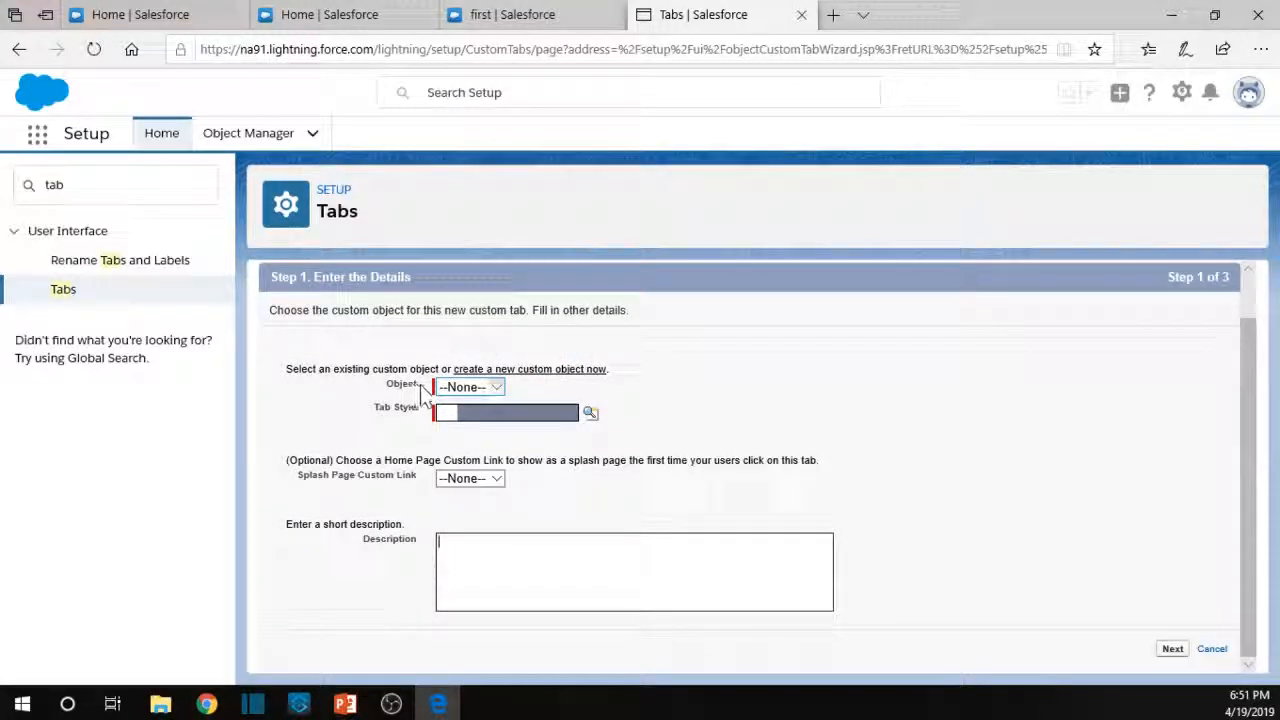
left_click_drag(418, 388, 386, 378)
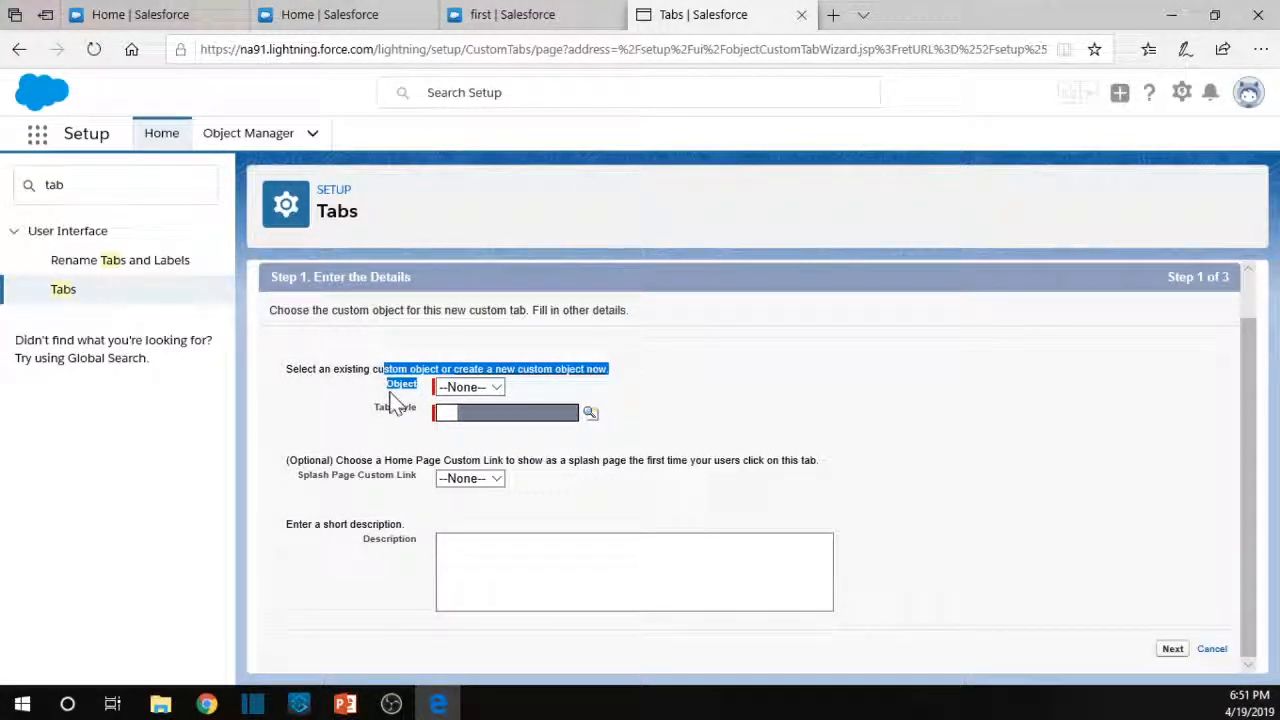
left_click(437, 410)
left_click(463, 388)
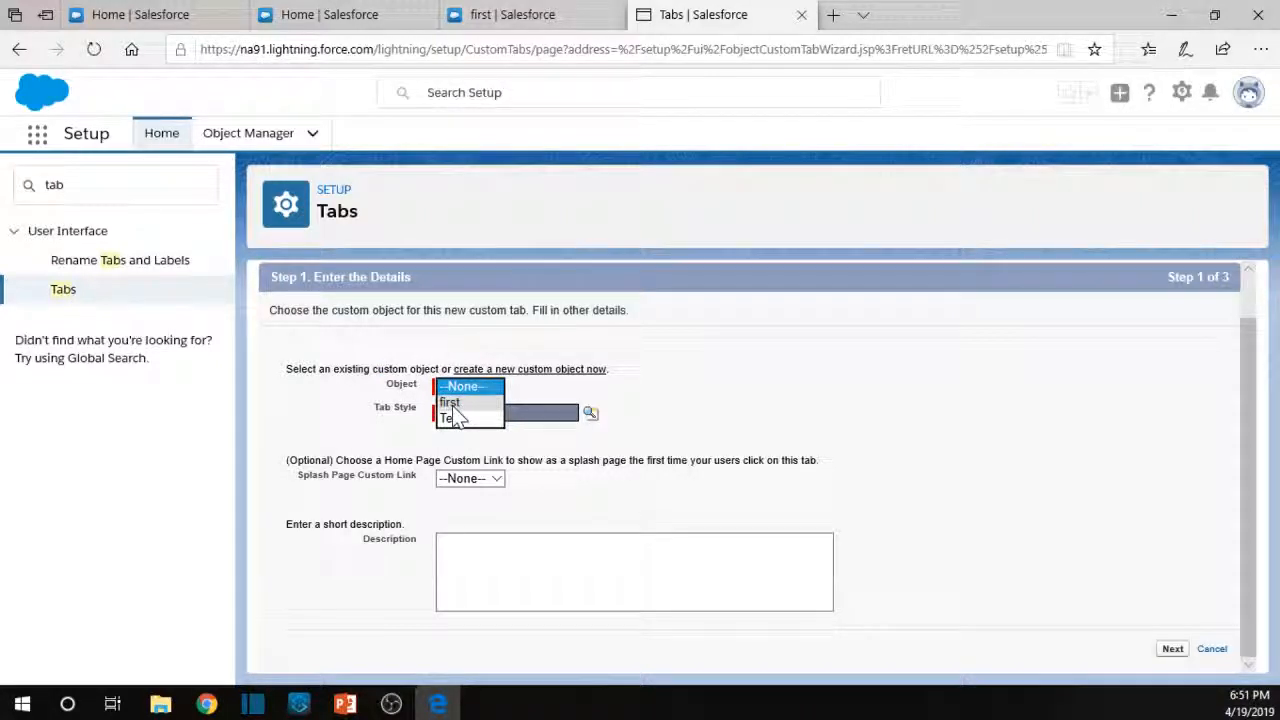
left_click(452, 403)
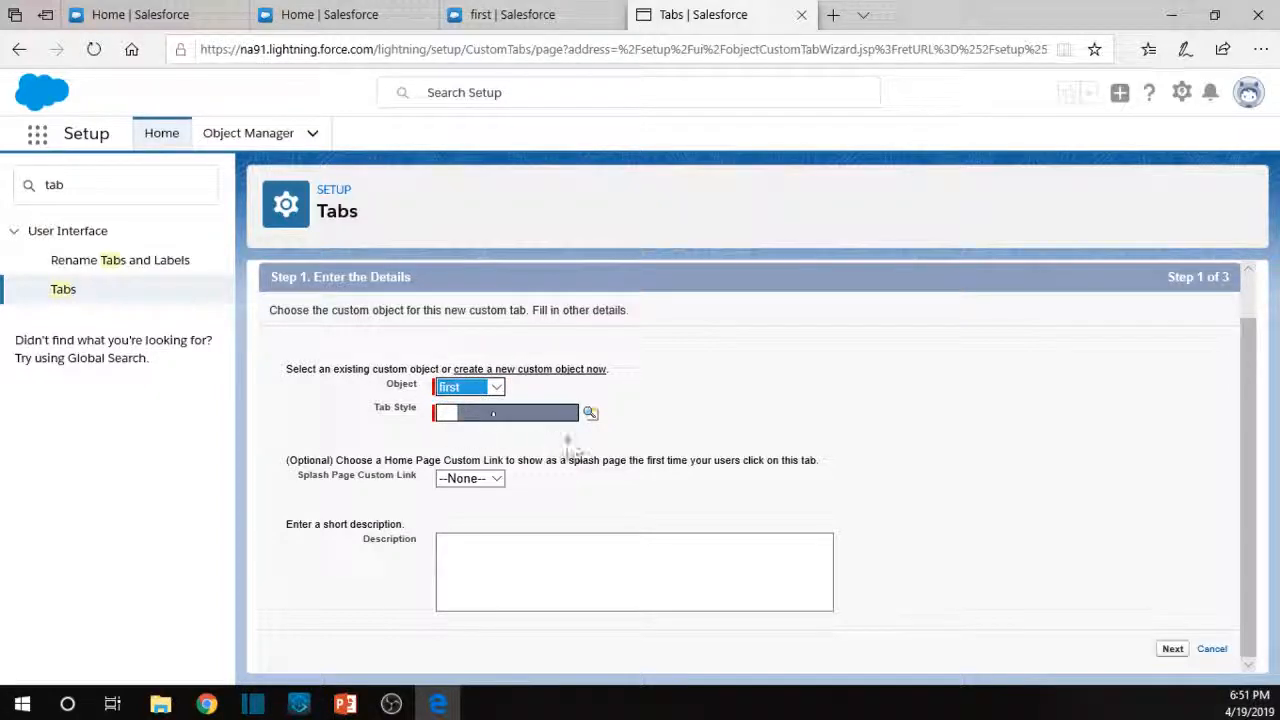
Assign the Airplane tab style to the new tab and continue to the profile settings.
left_click(590, 414)
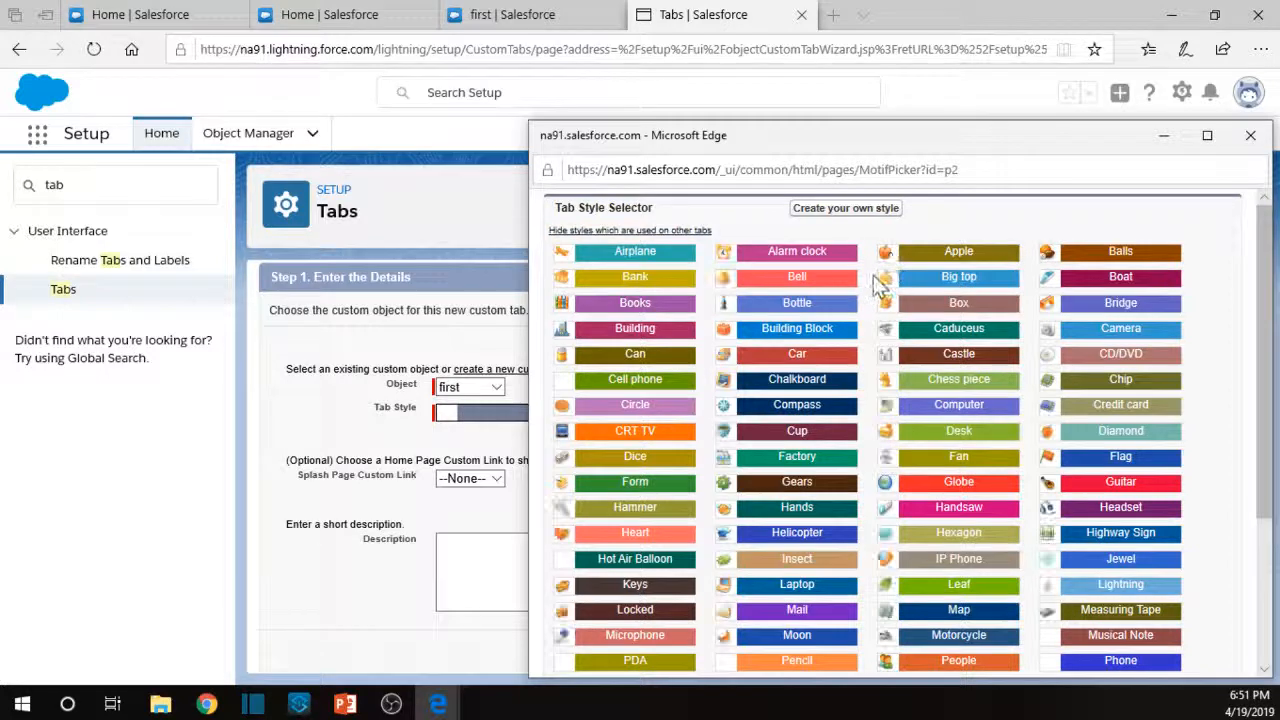
left_click(797, 281)
left_click(652, 254)
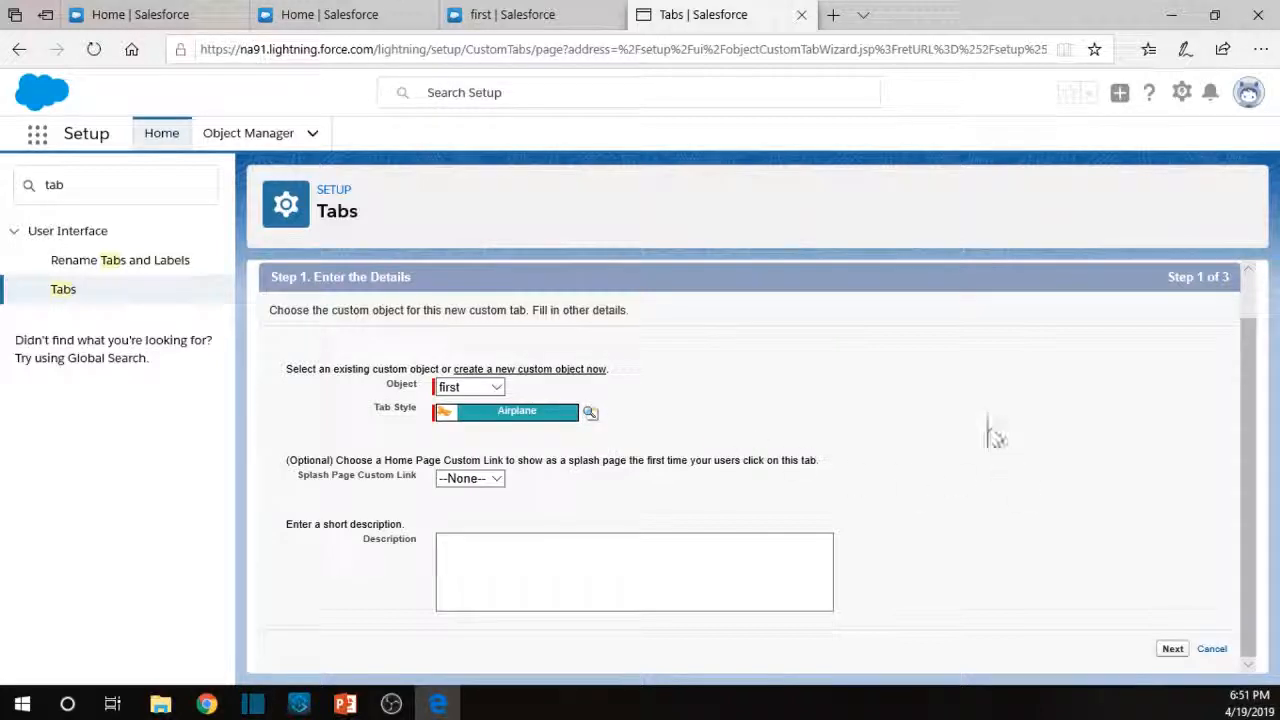
left_click(1172, 648)
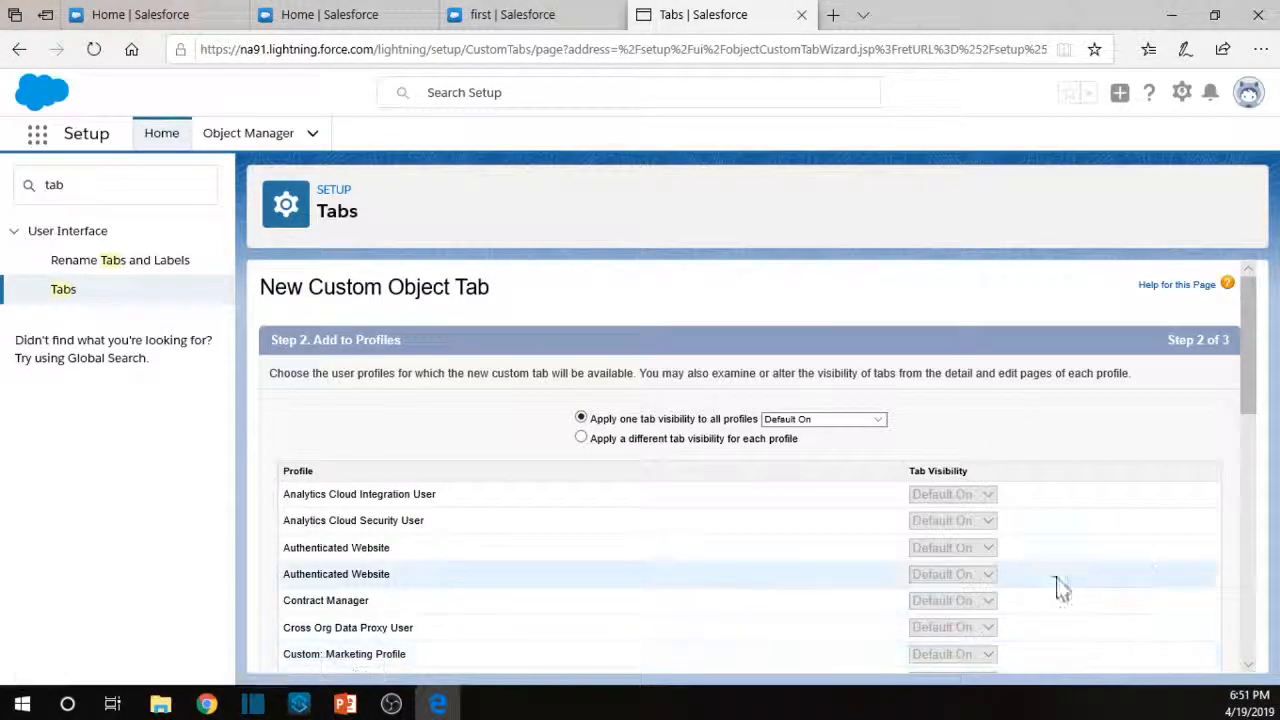
Keep the tab Default On for all profiles and included in all listed apps, and save the custom tab.
scroll(1040, 448, "down", 3)
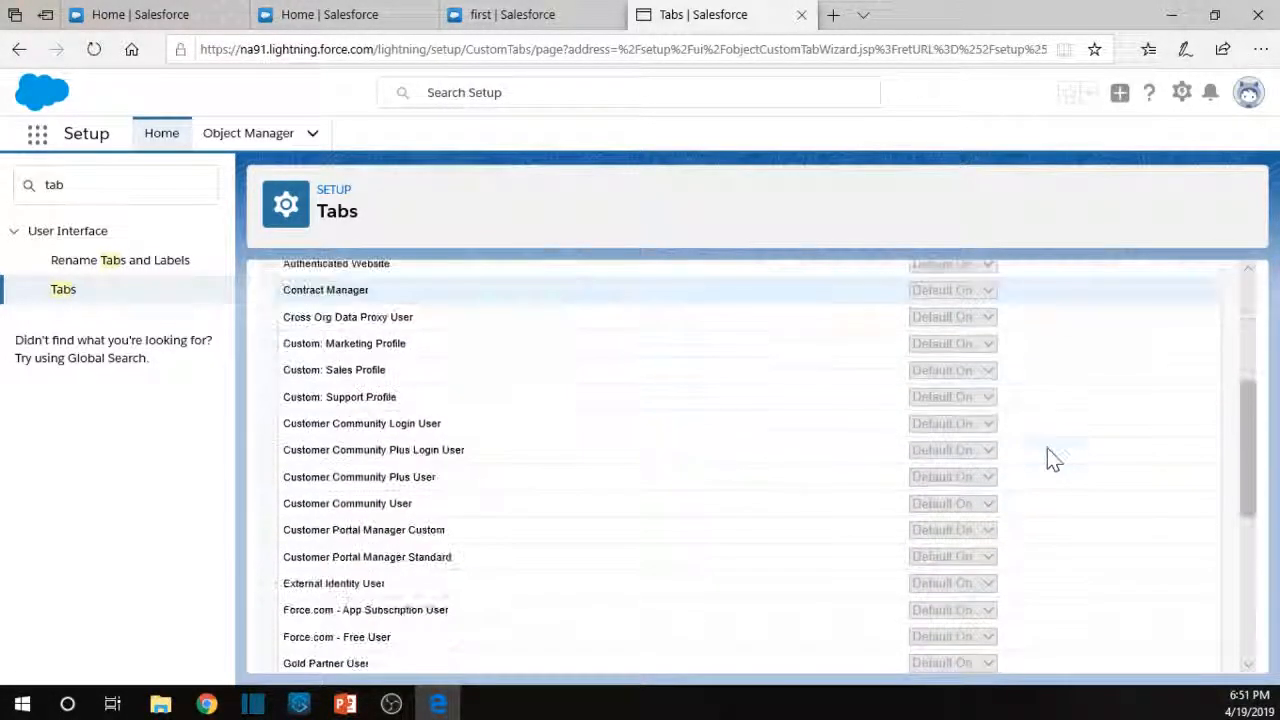
scroll(1049, 455, "down", 4)
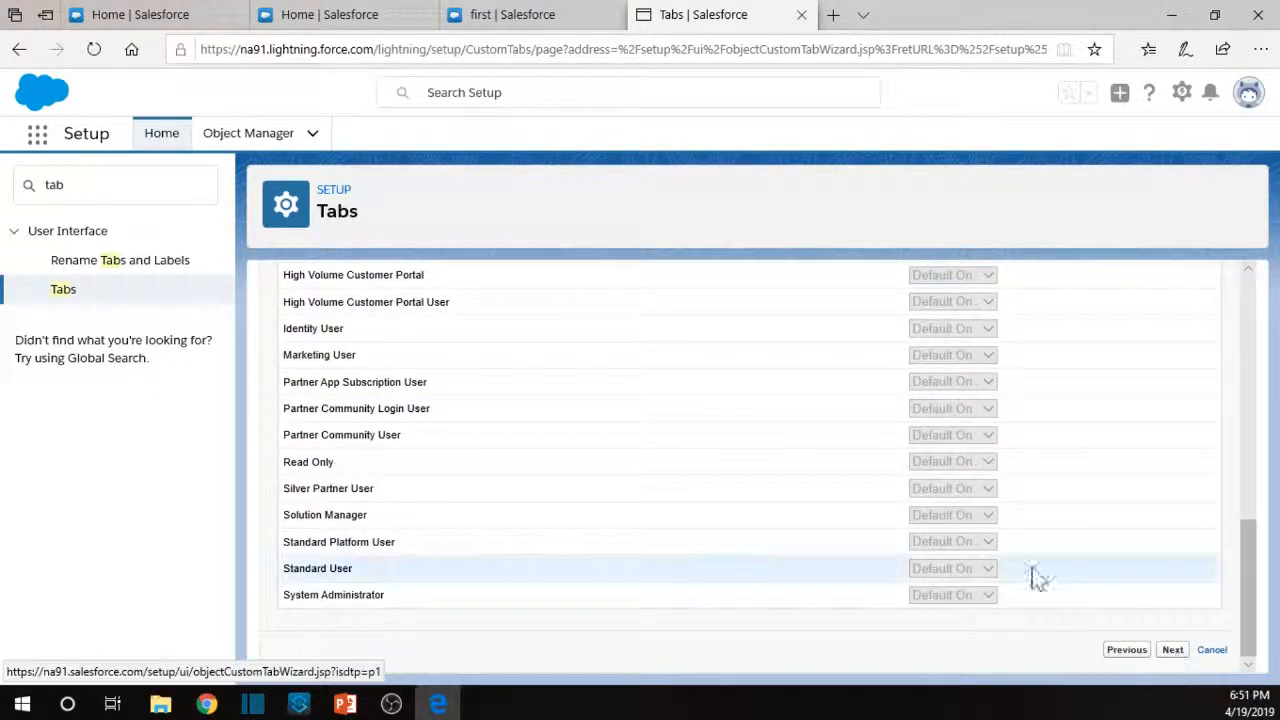
scroll(1050, 470, "down", 3)
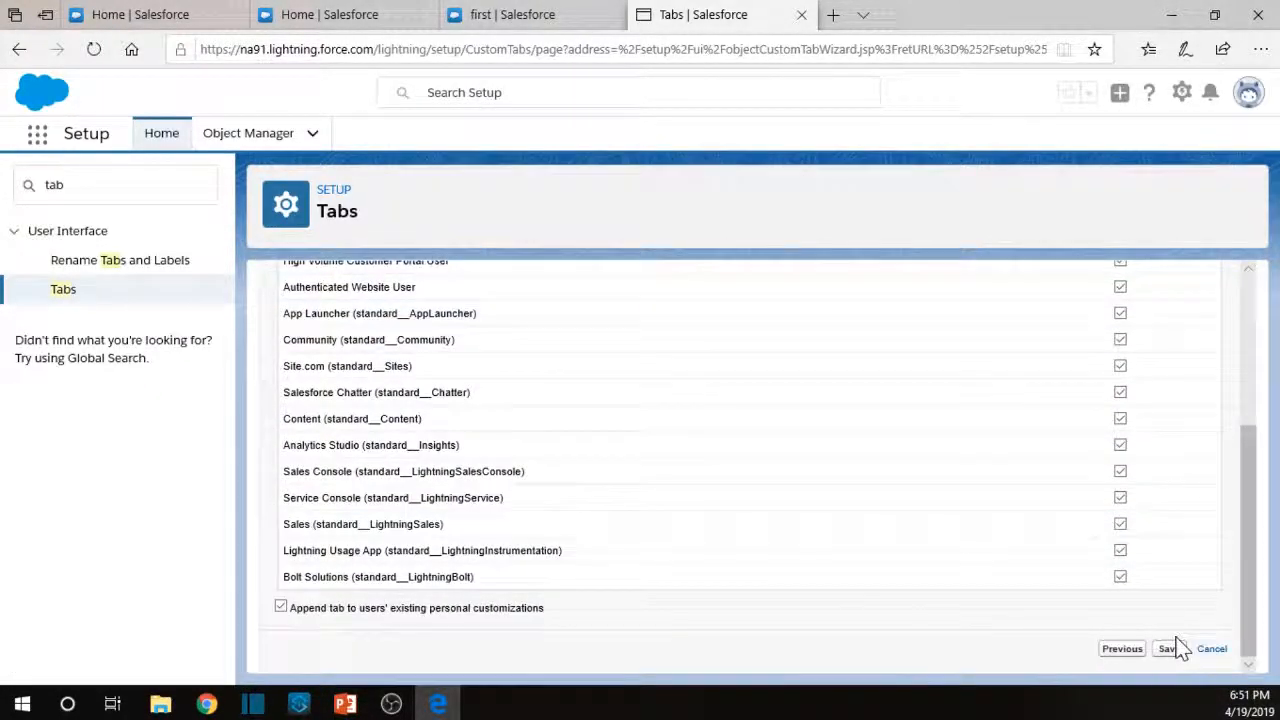
left_click(1168, 650)
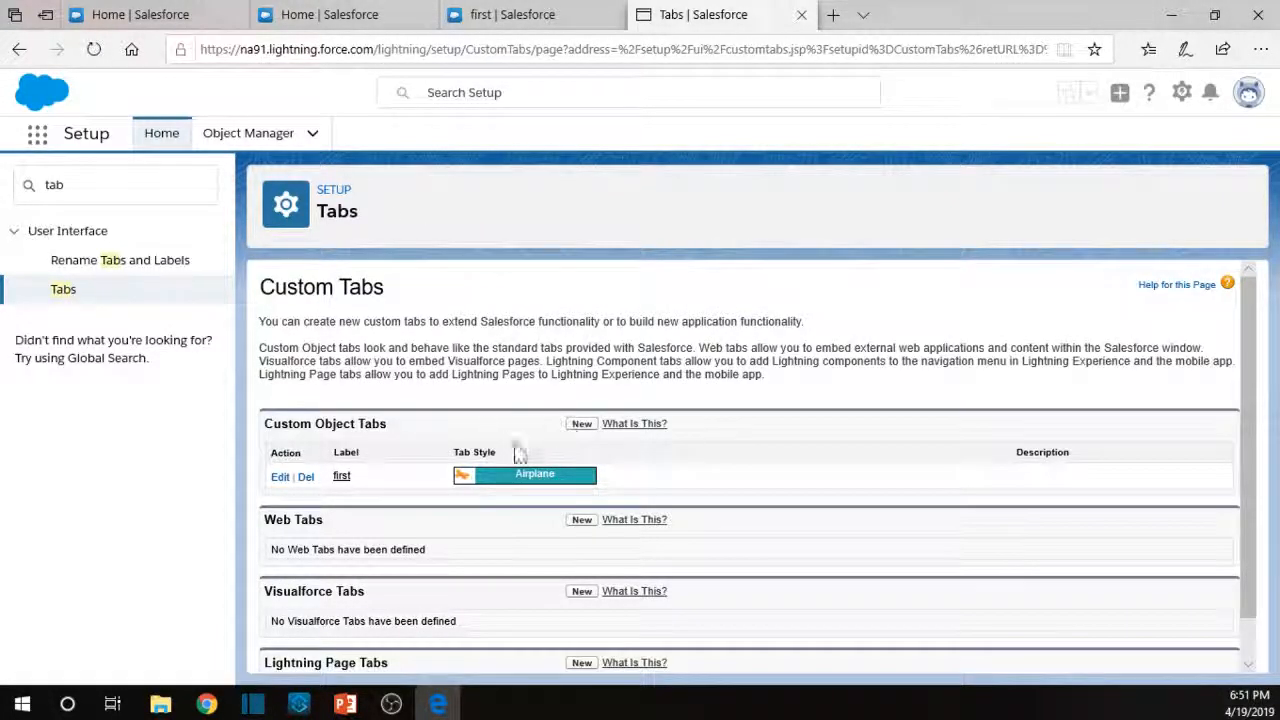
Open the first object's record list from All Items in the App Launcher.
left_click(33, 136)
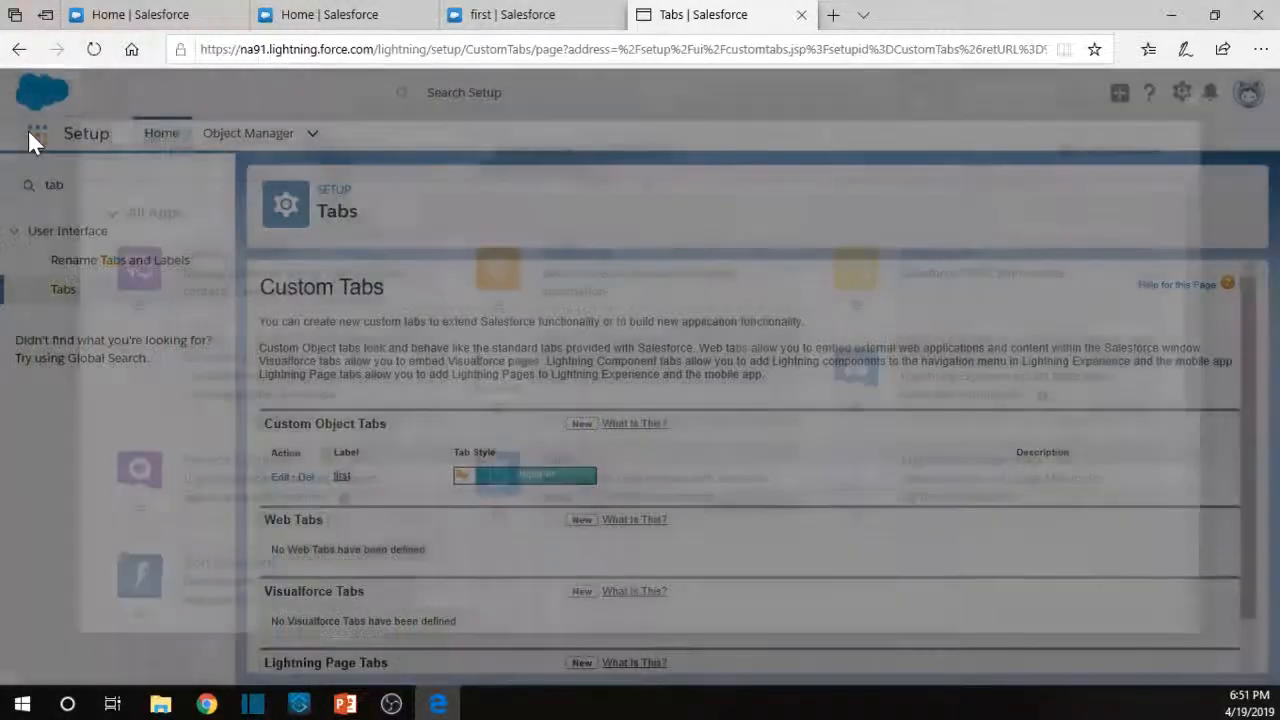
scroll(450, 347, "down", 2)
scroll(450, 347, "down", 3)
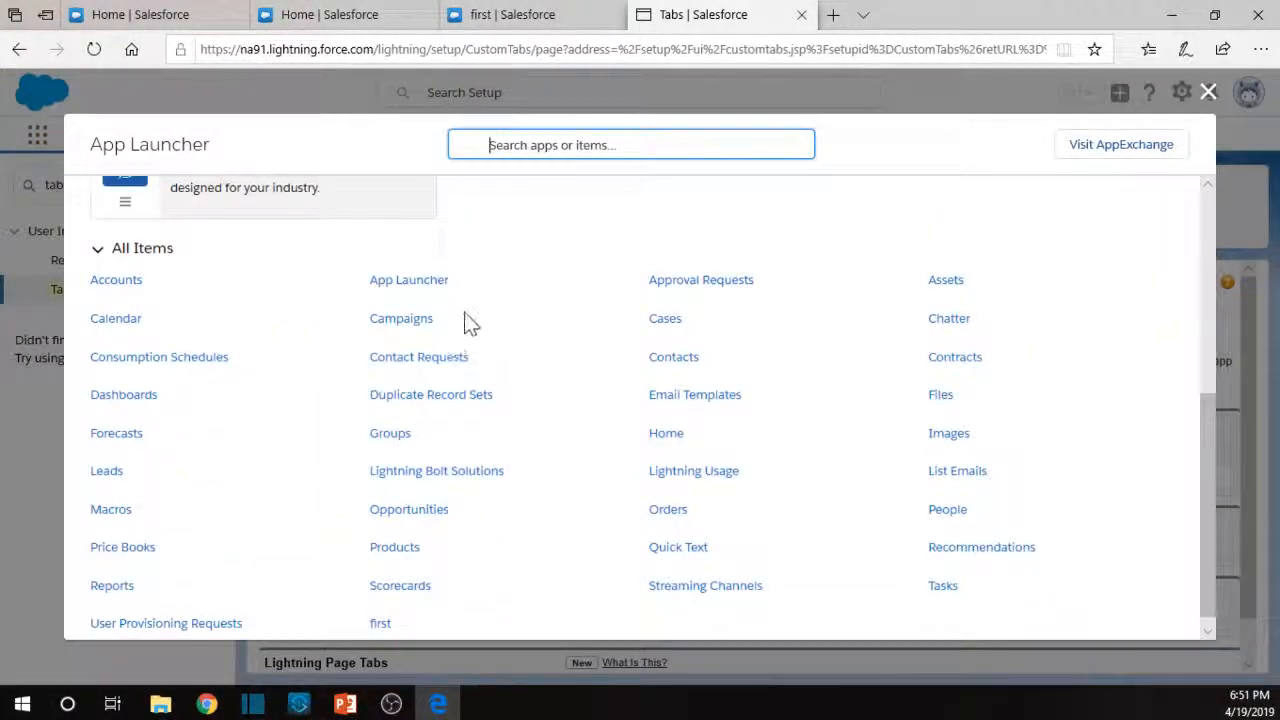
scroll(560, 380, "down", 1)
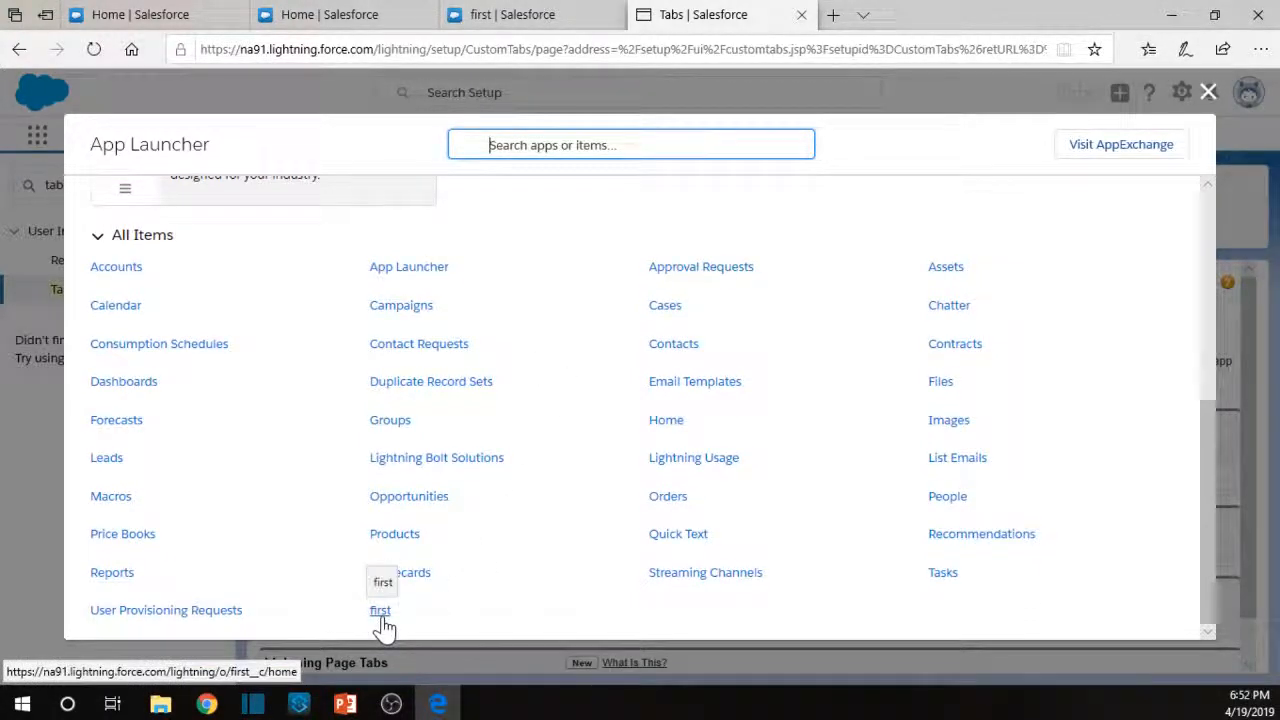
left_click(382, 614)
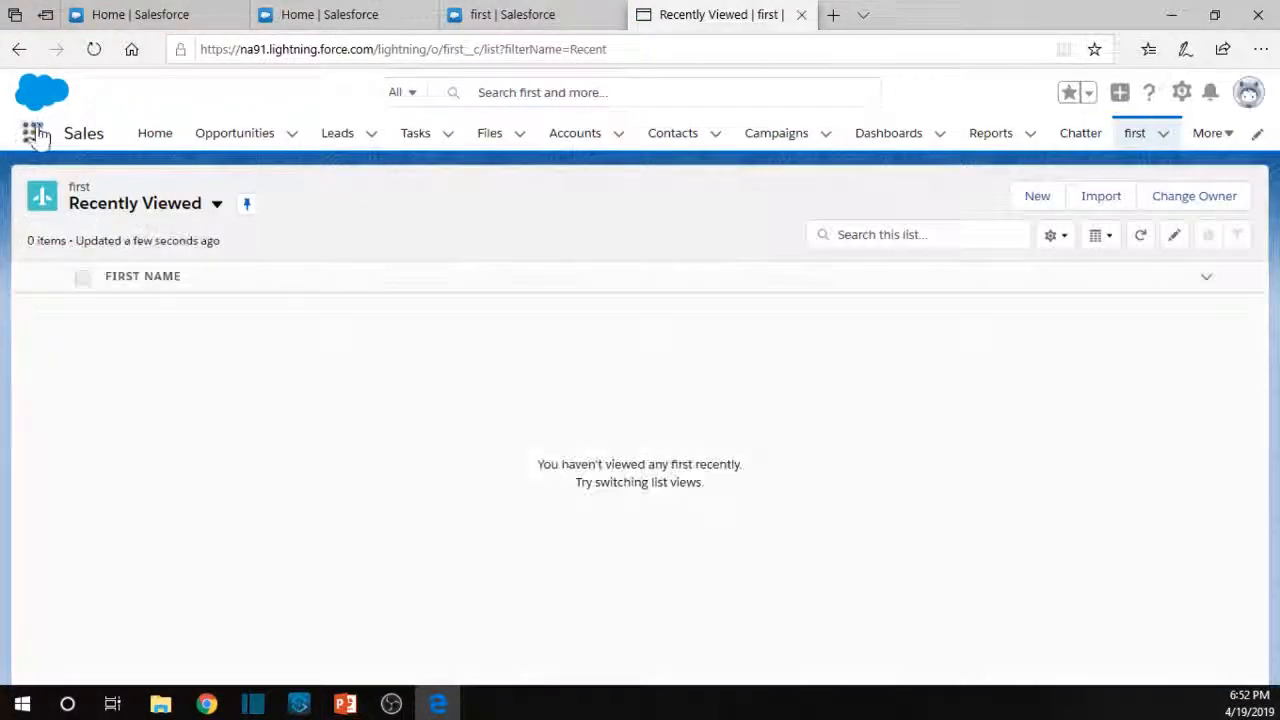
left_click(36, 137)
scroll(400, 397, "down", 5)
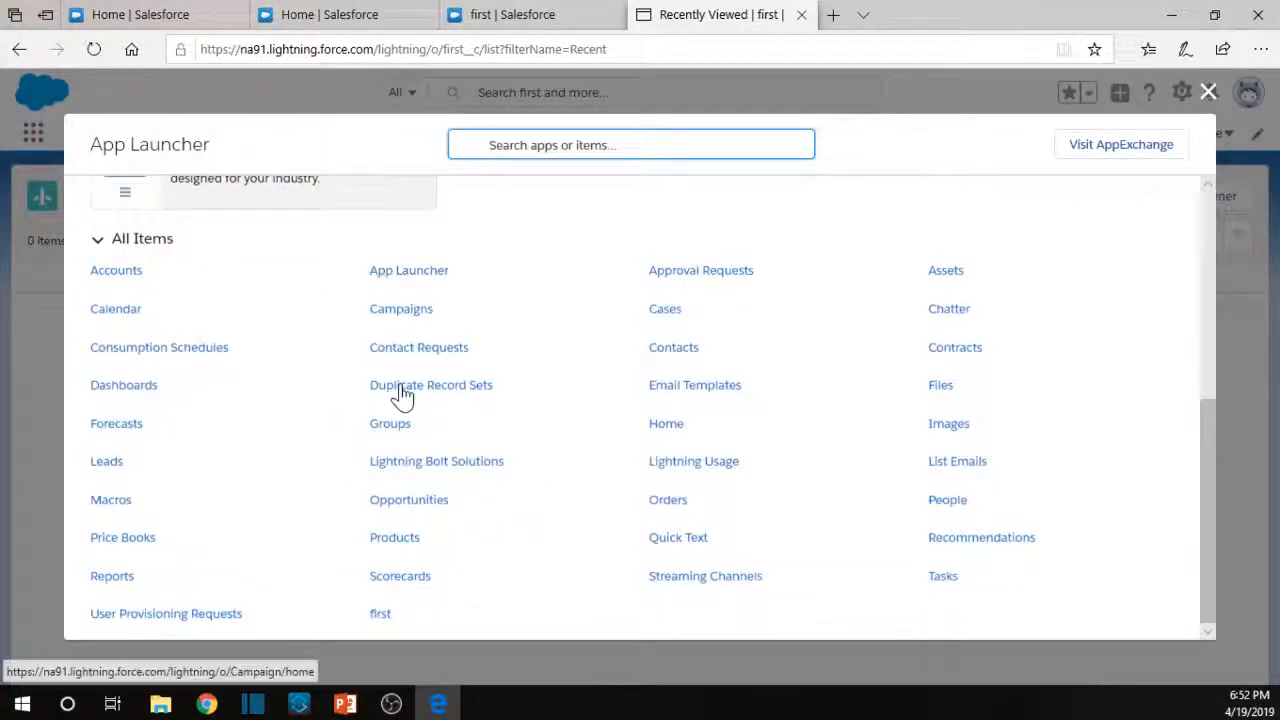
left_click(377, 611)
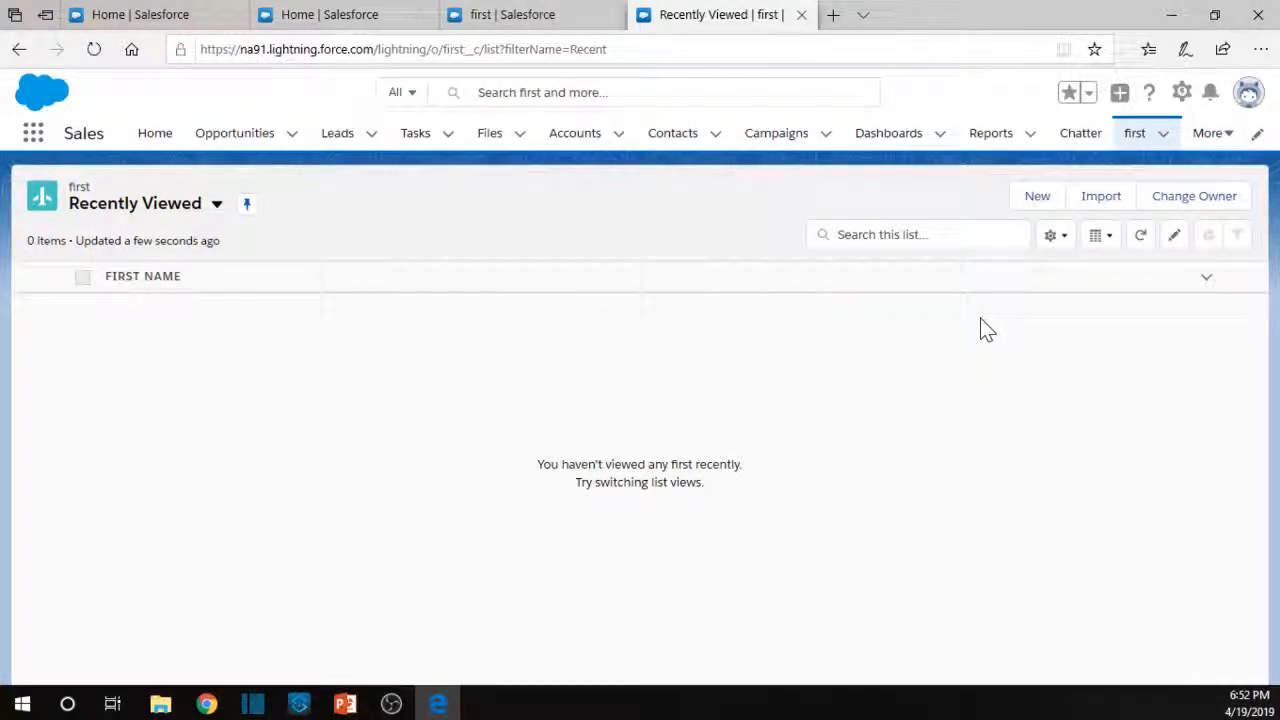
Create and save a new first record with a person's first name, First checkbox unchecked, and first dollar set to 21.
left_click(1031, 203)
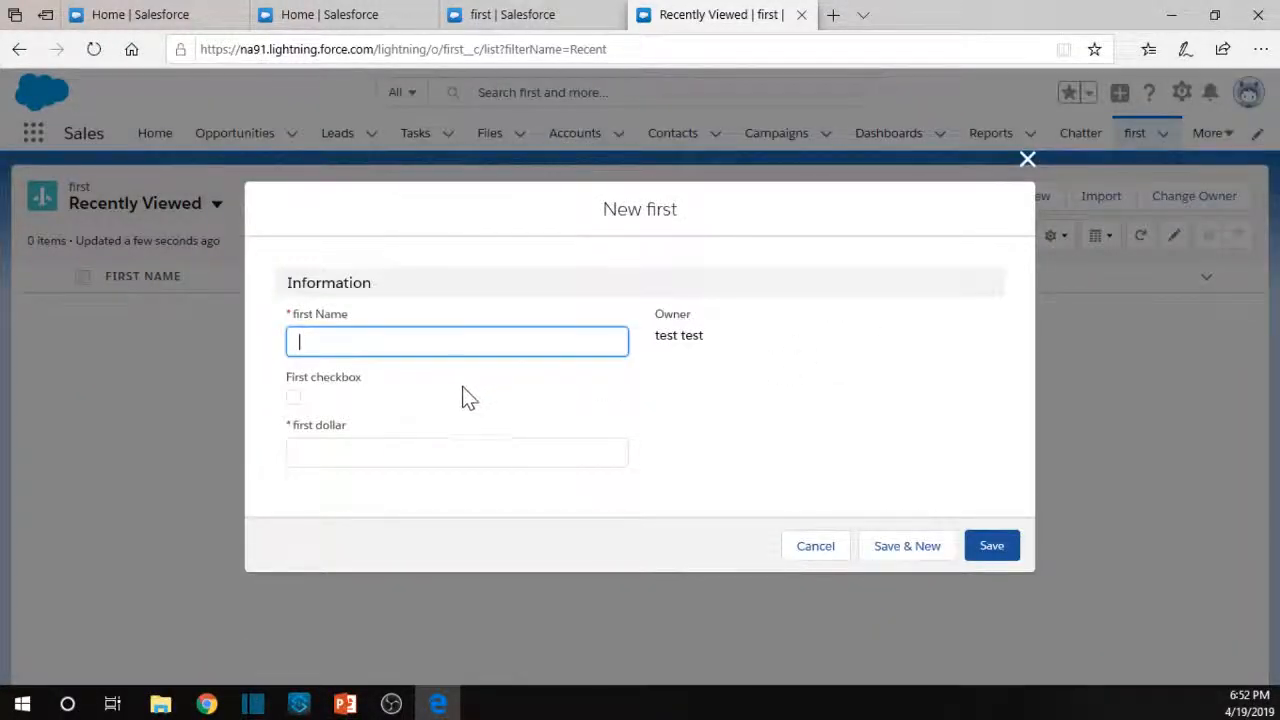
left_click_drag(293, 385, 290, 426)
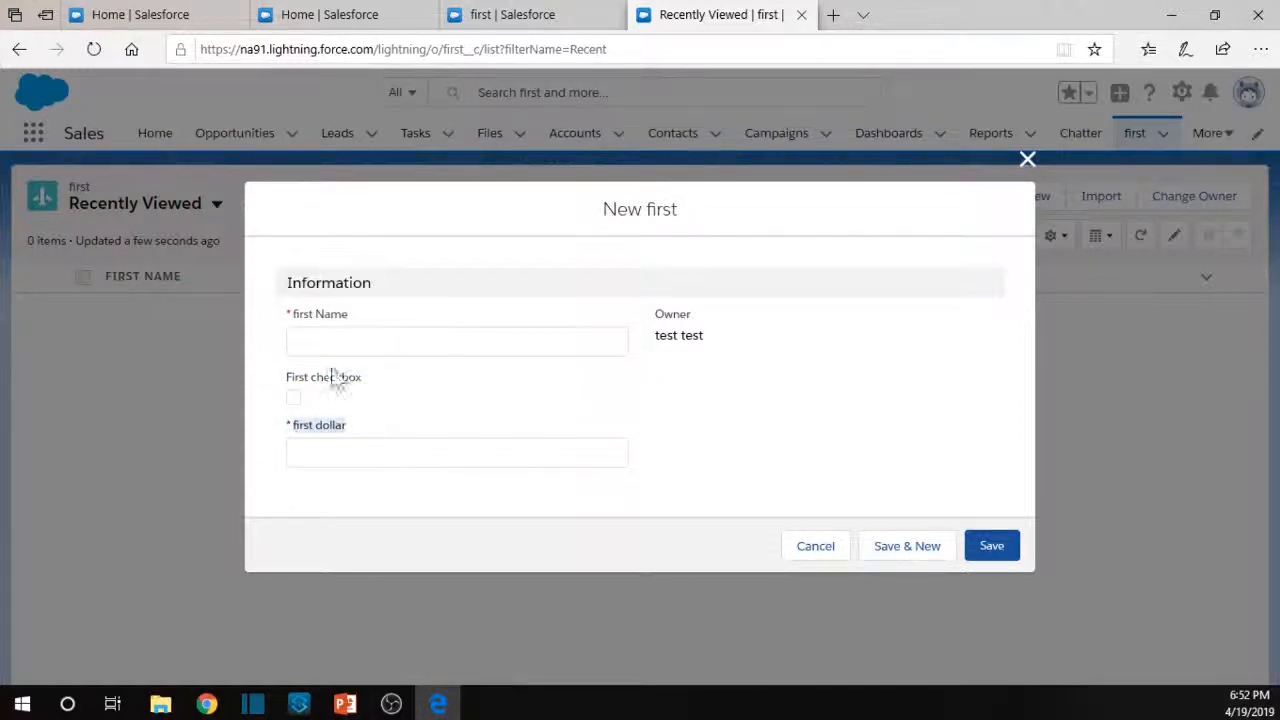
left_click(322, 326)
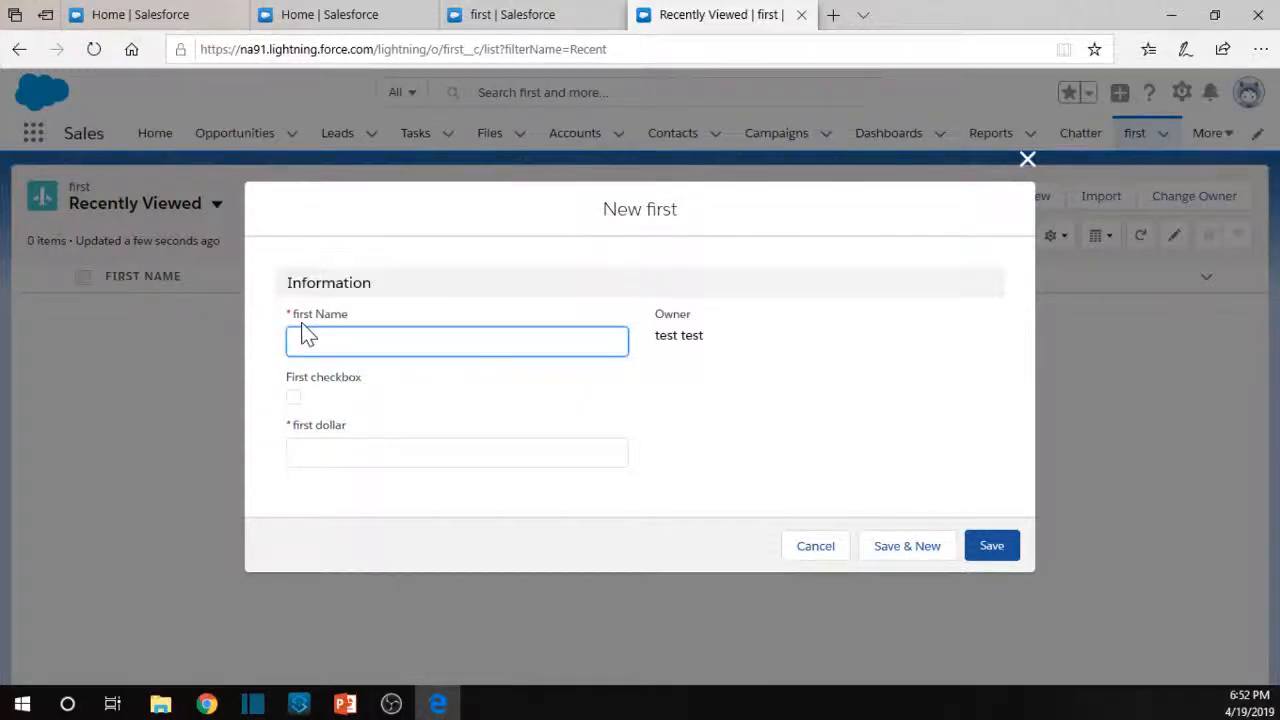
left_click_drag(294, 318, 348, 316)
left_click(322, 341)
left_click(340, 453)
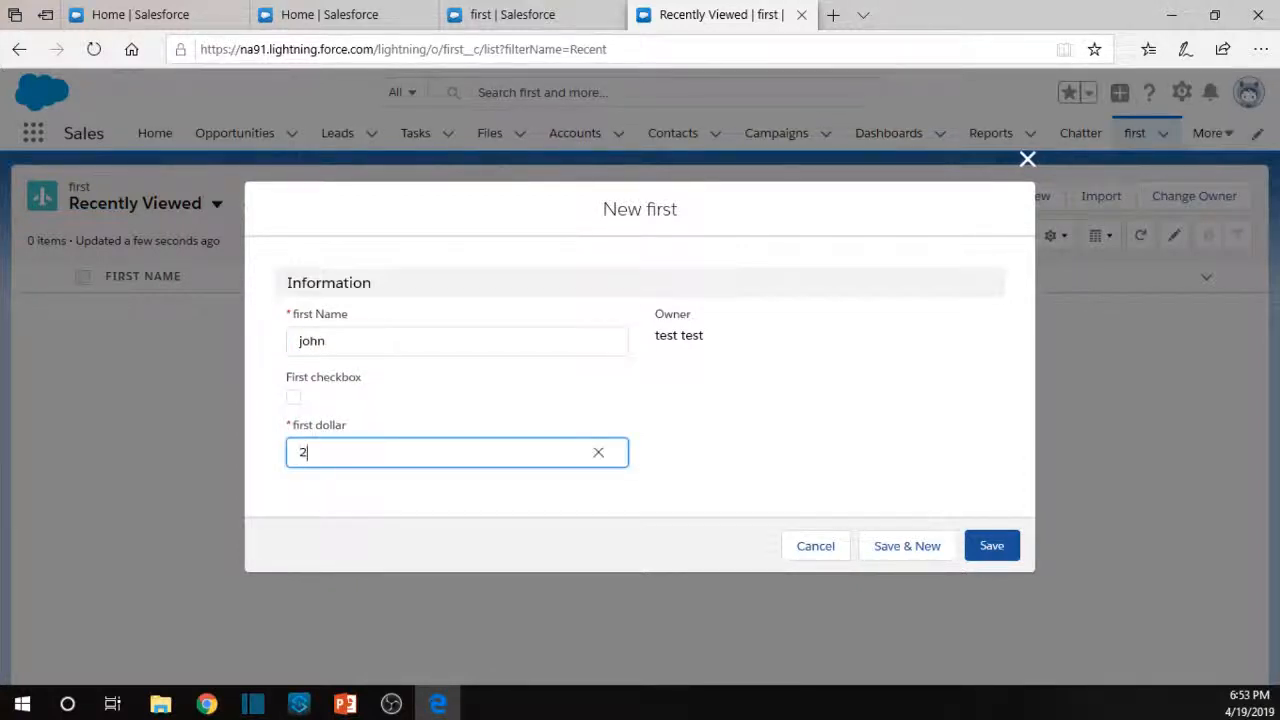
left_click(991, 548)
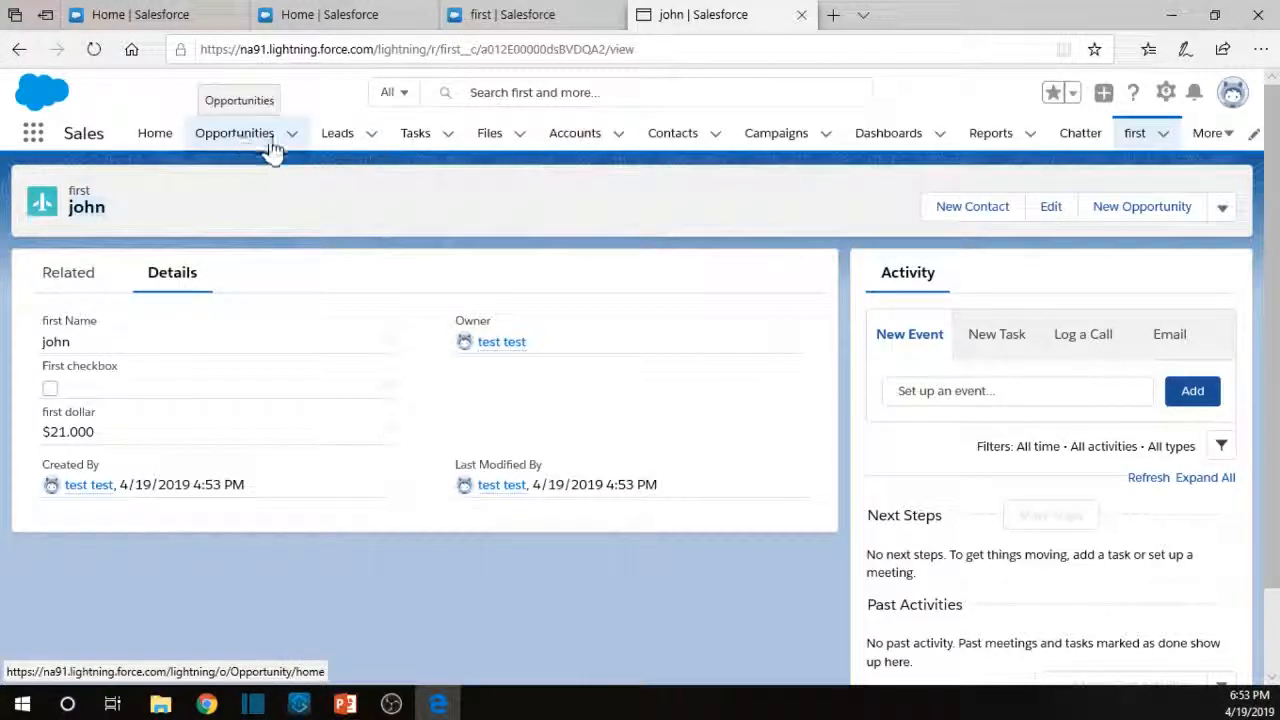
Open the Accounts object and switch its list view to All Accounts.
left_click(583, 140)
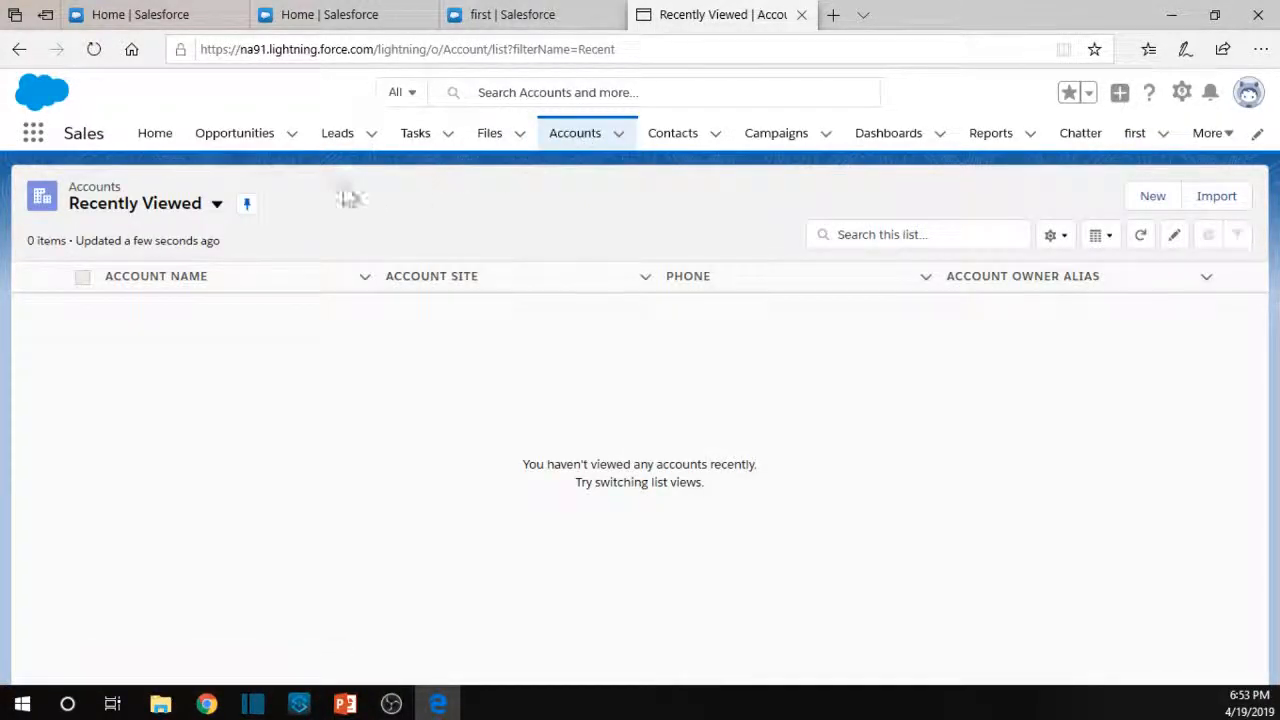
left_click(142, 216)
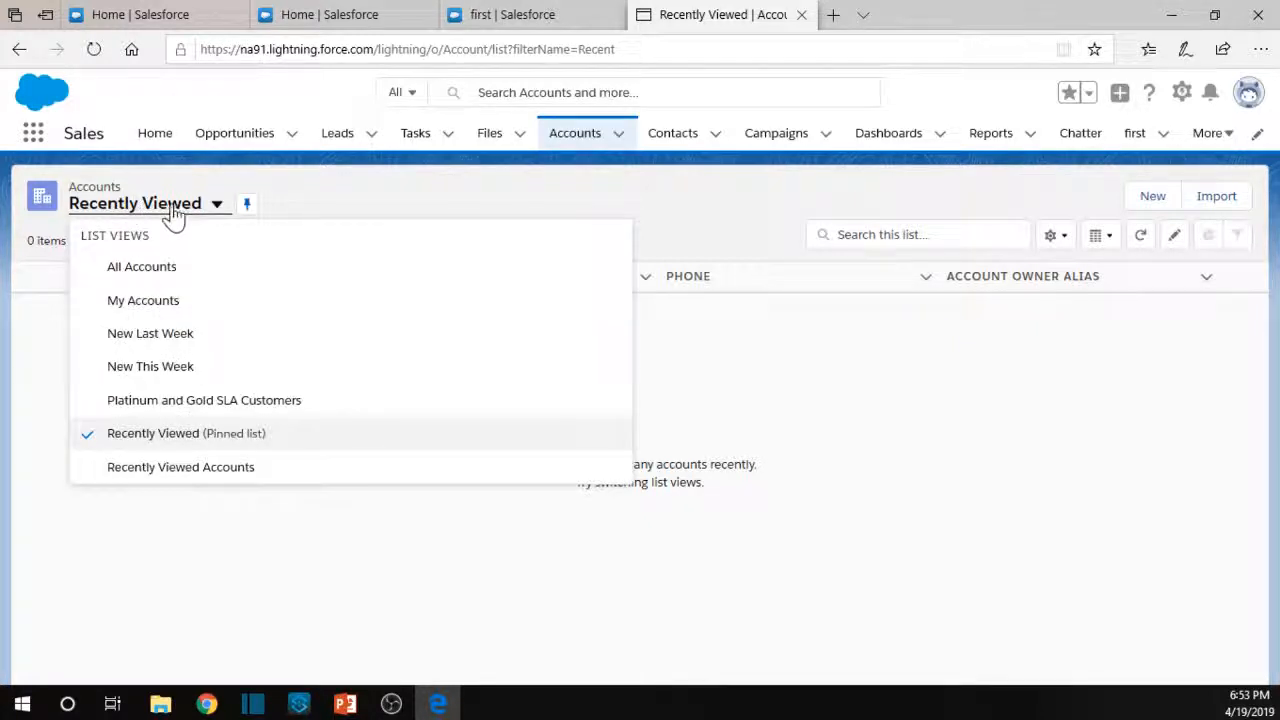
left_click(126, 272)
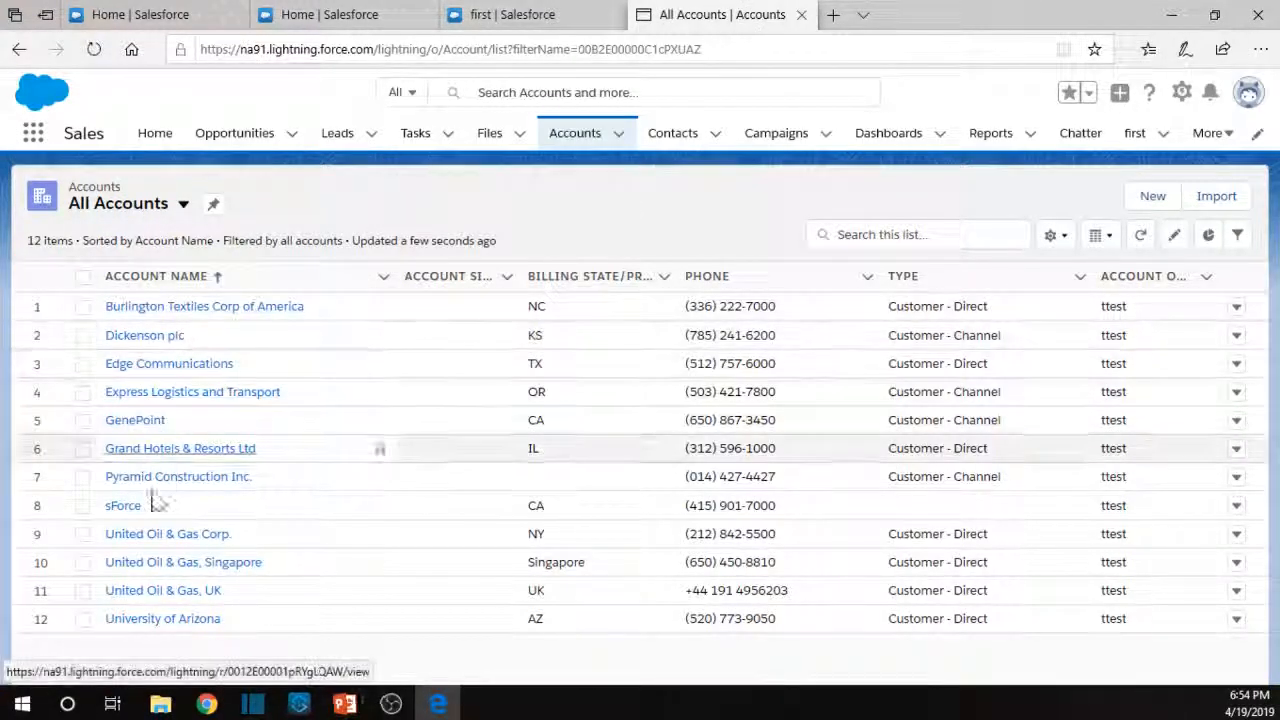
left_click(566, 150)
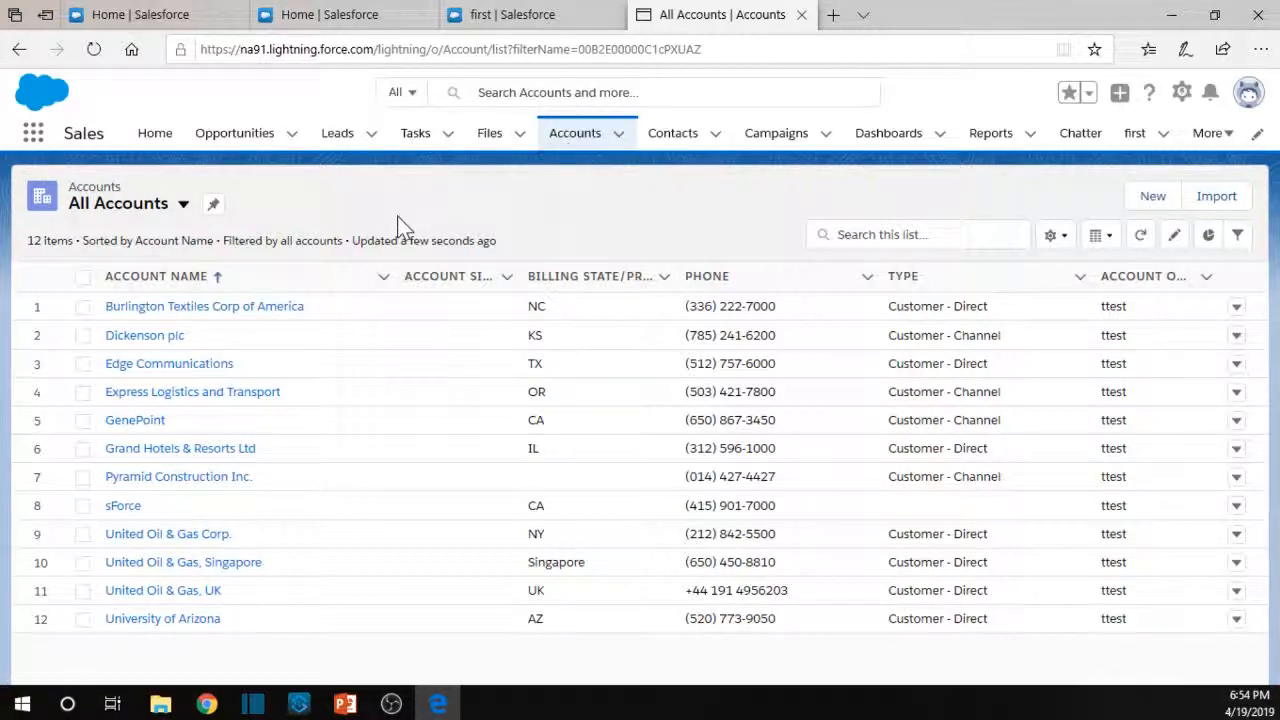
Open the Burlington Textiles Corp of America account and examine its highlighted fields and related records.
left_click(230, 313)
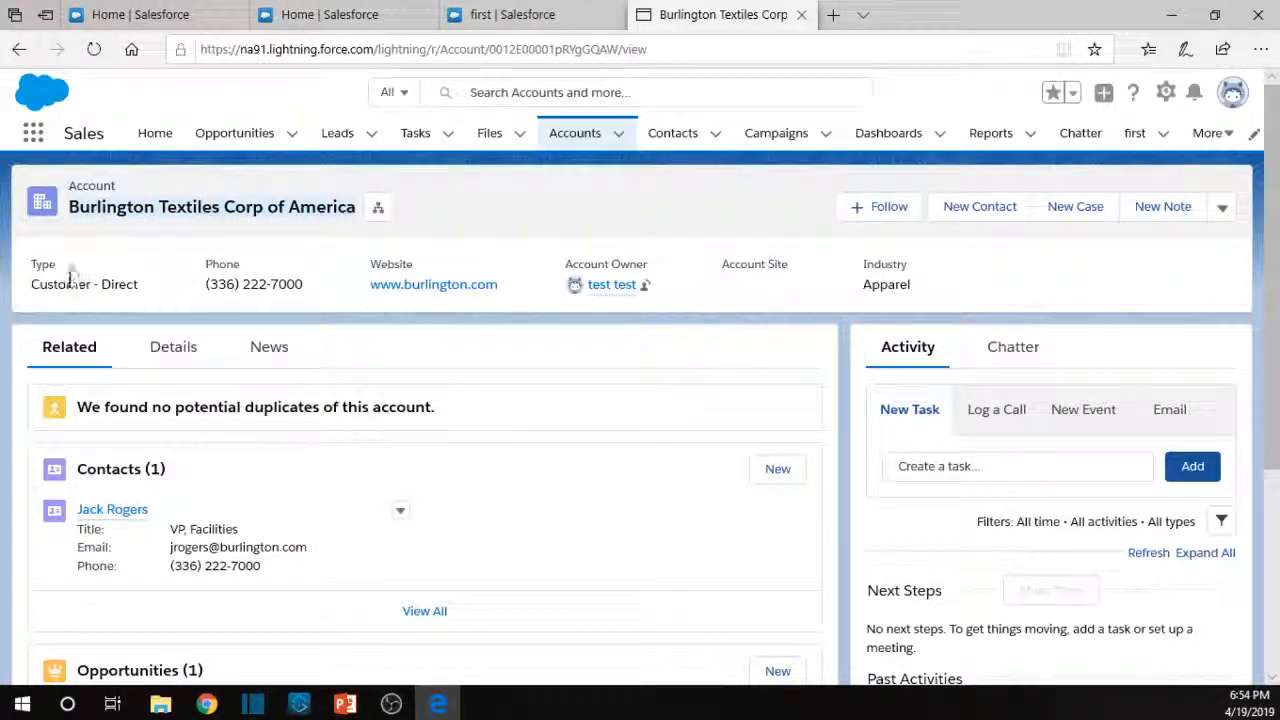
left_click_drag(34, 263, 611, 489)
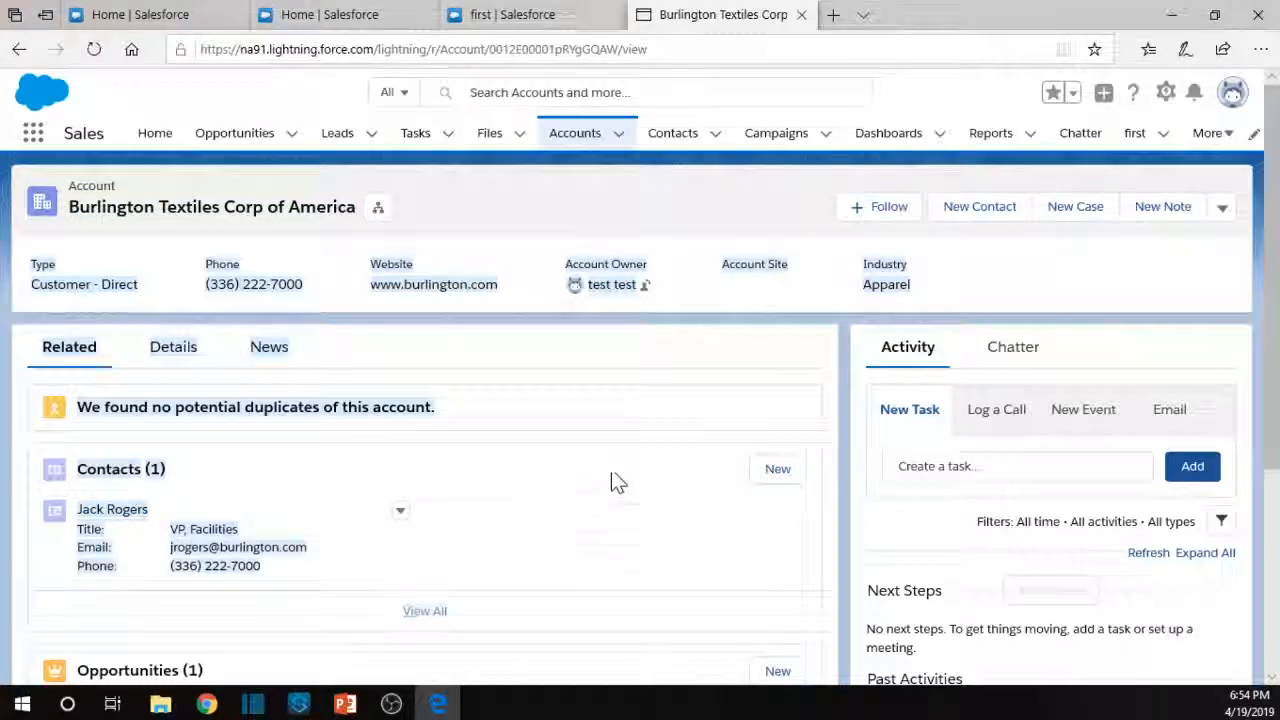
scroll(609, 464, "down", 3)
scroll(609, 463, "up", 3)
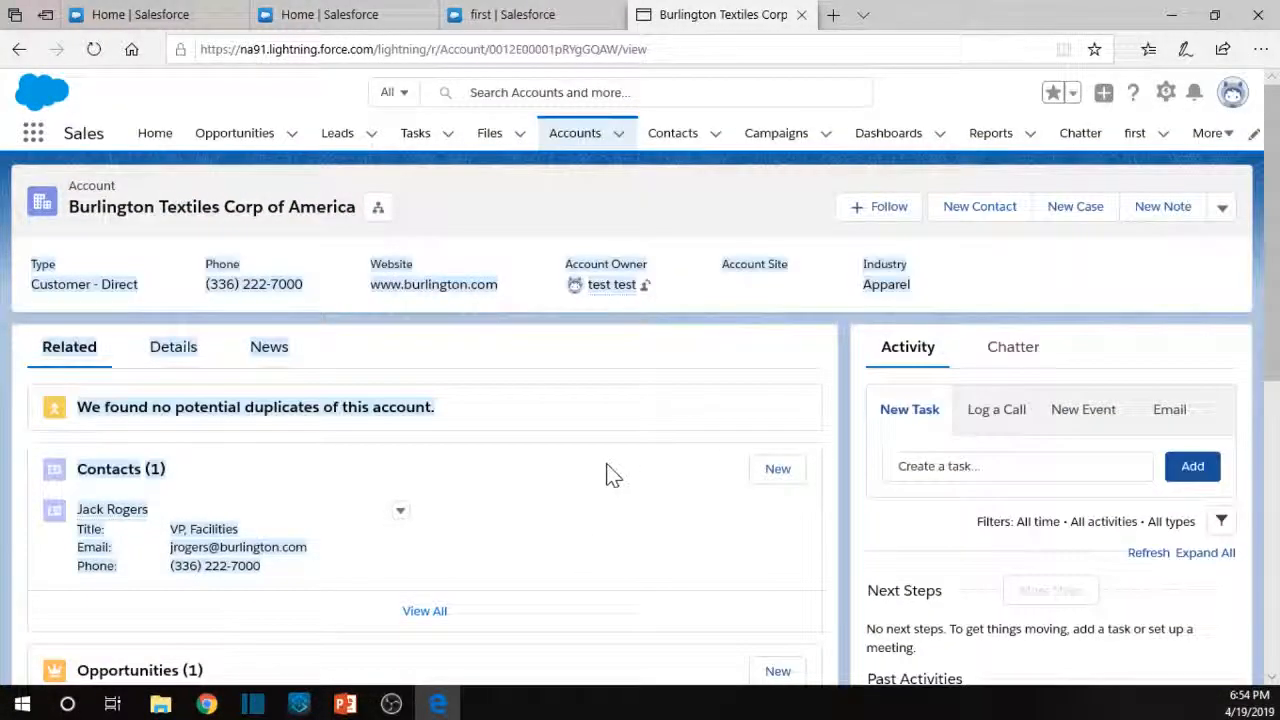
left_click(575, 366)
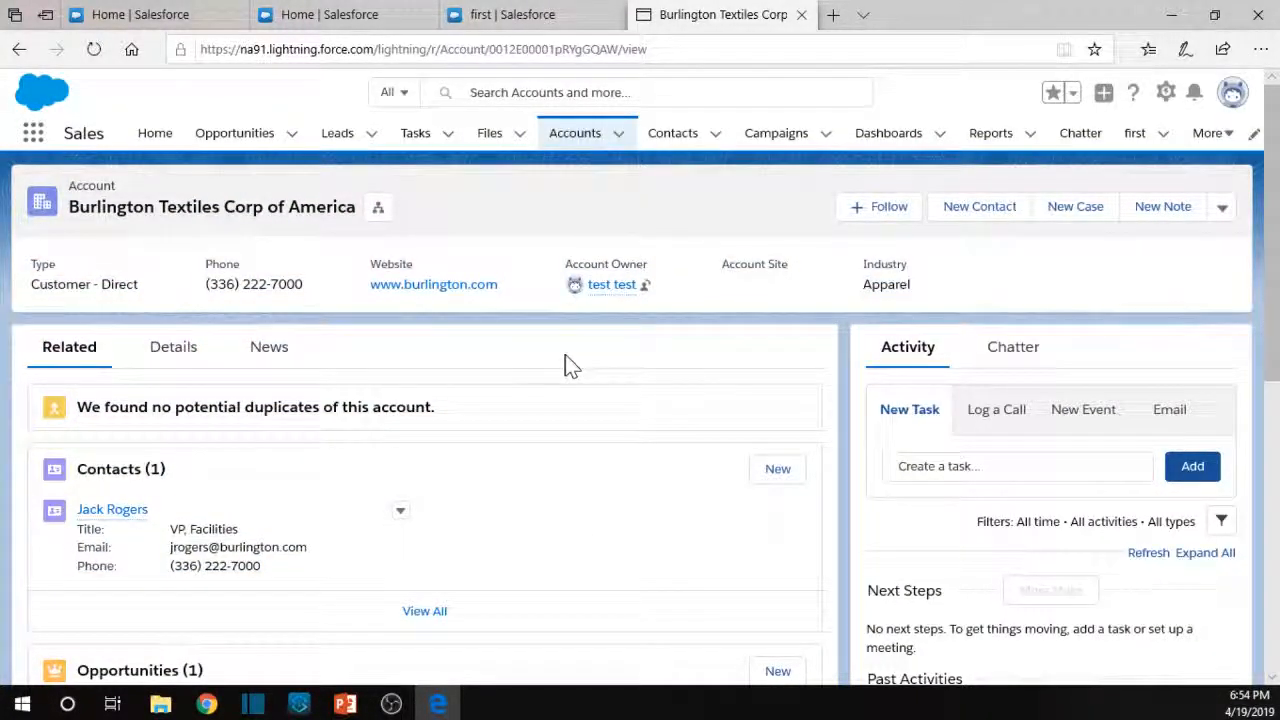